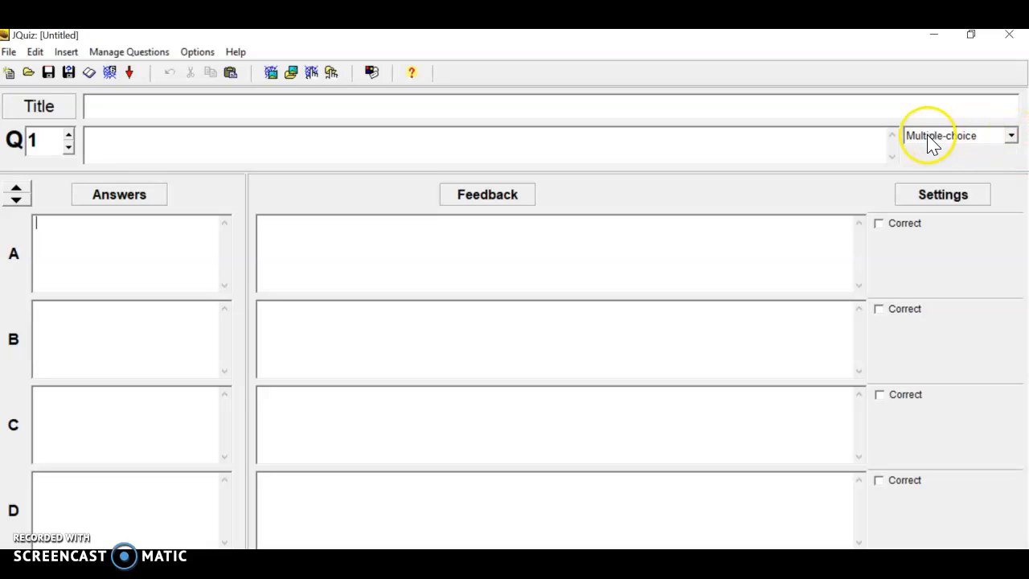
Step: Keep question 1 as Multiple-choice and title the quiz "Parts of Speech"
{"action": "left_click", "coordinate": [1013, 138]}
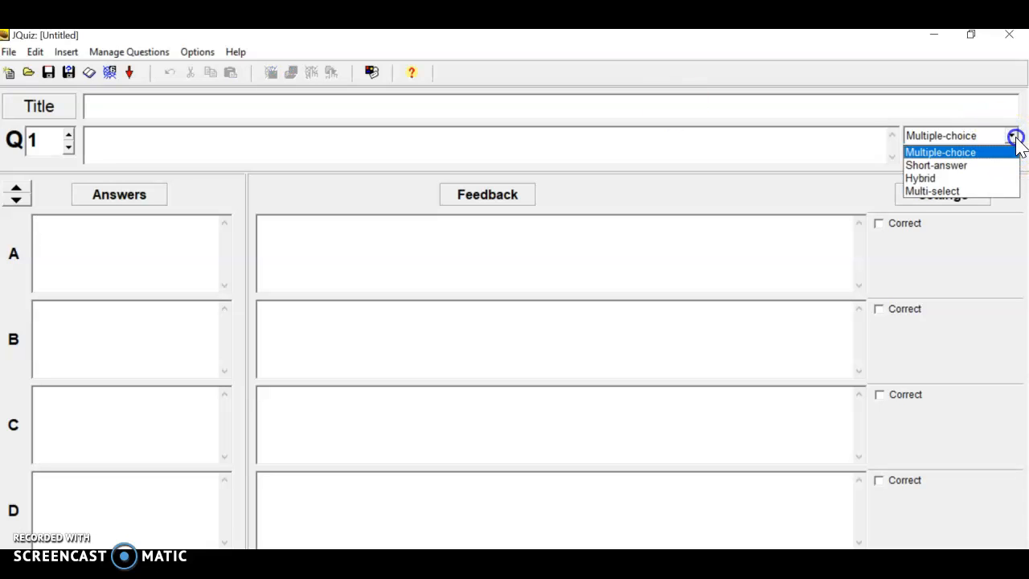
{"action": "left_click", "coordinate": [938, 153]}
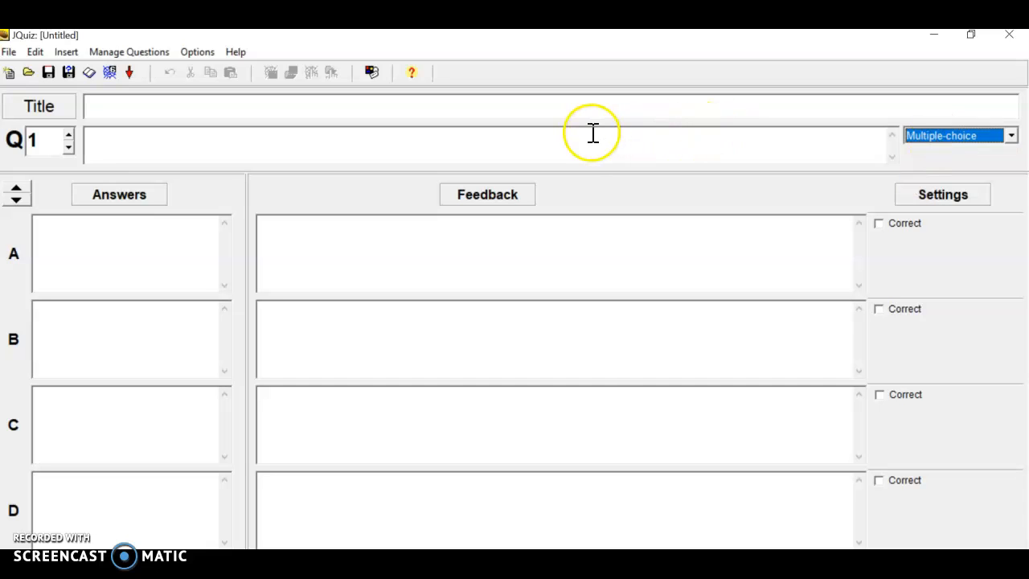
{"action": "left_click", "coordinate": [541, 106]}
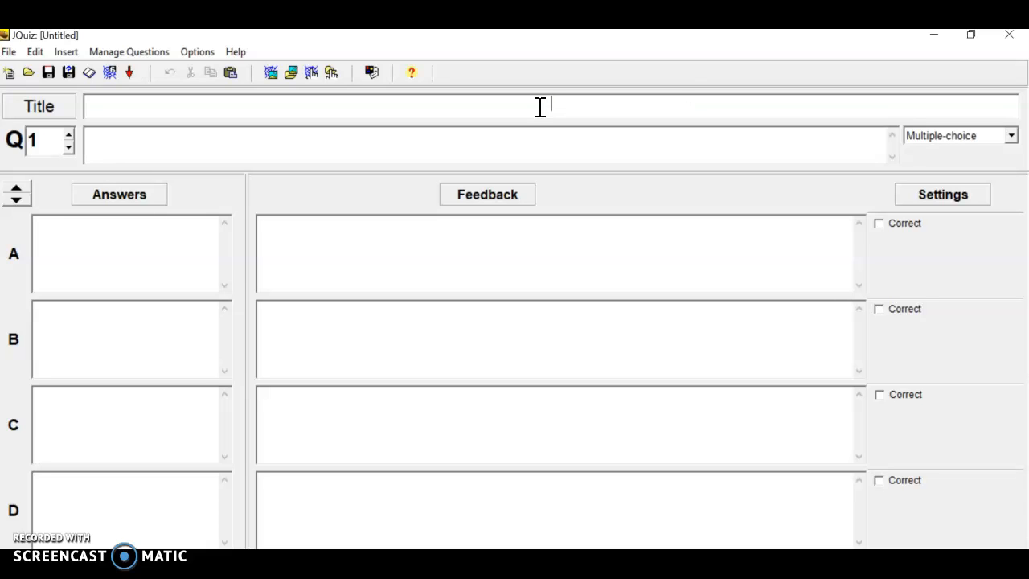
{"action": "type", "text": "Parts of Speech"}
Step: Copy the sentence of item 26, "If you want to ... in any profession", from the Word exam document into question 1 in JQuiz
{"action": "left_click", "coordinate": [696, 520]}
{"action": "left_click", "coordinate": [930, 532]}
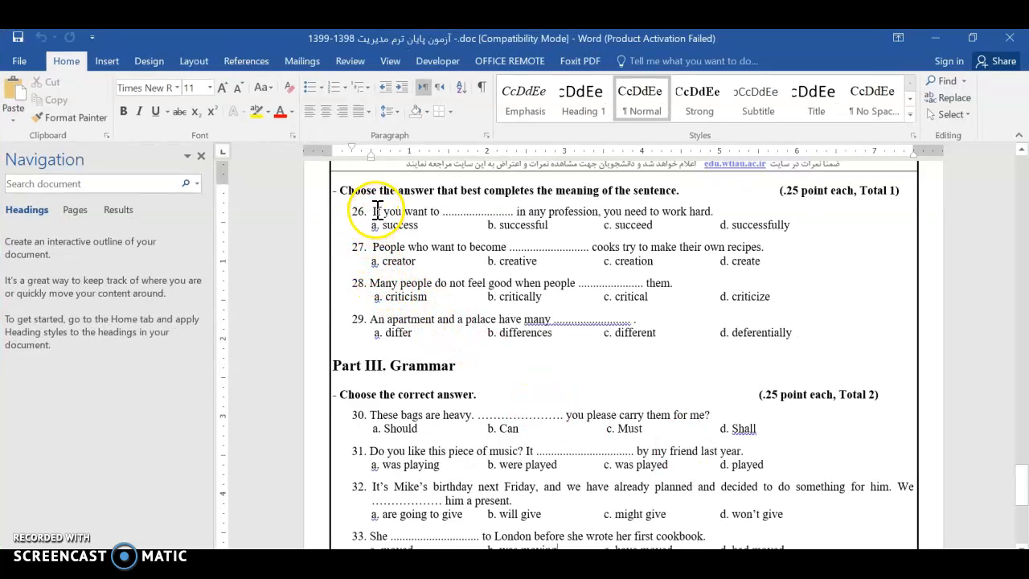
{"action": "left_click_drag", "start_coordinate": [373, 210], "coordinate": [690, 211]}
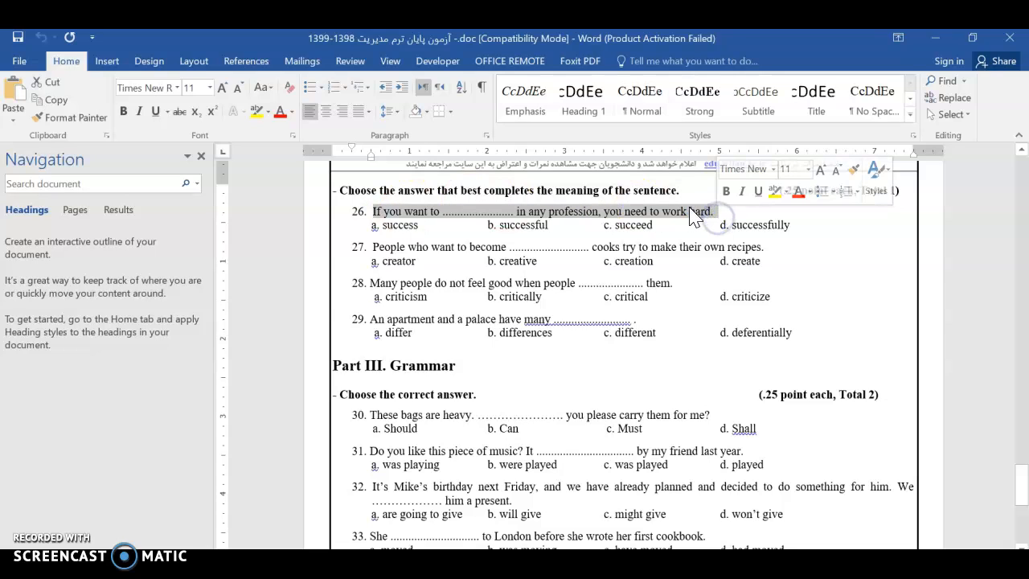
{"action": "right_click", "coordinate": [690, 210]}
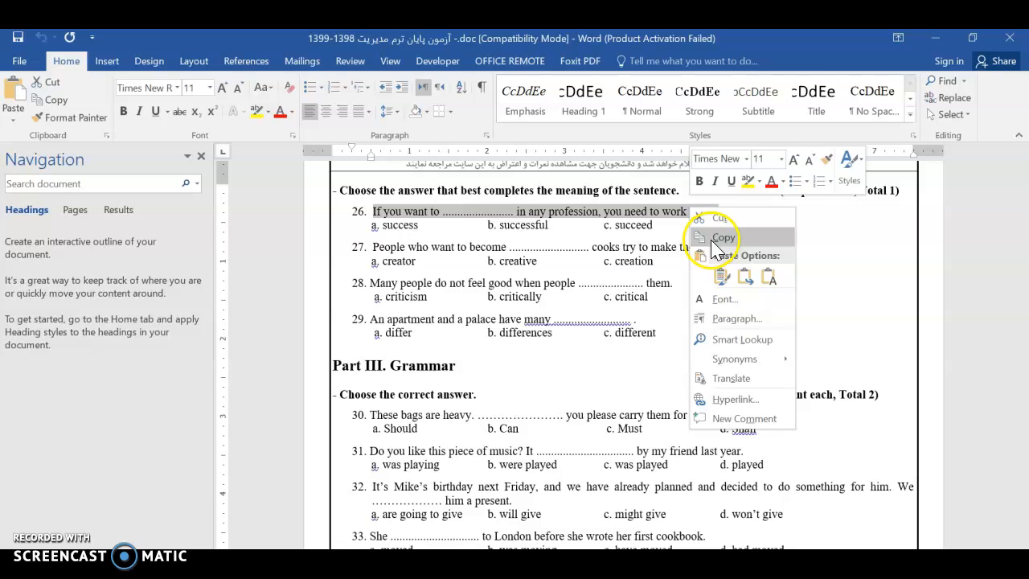
{"action": "left_click", "coordinate": [712, 238]}
{"action": "key", "text": "alt+Tab"}
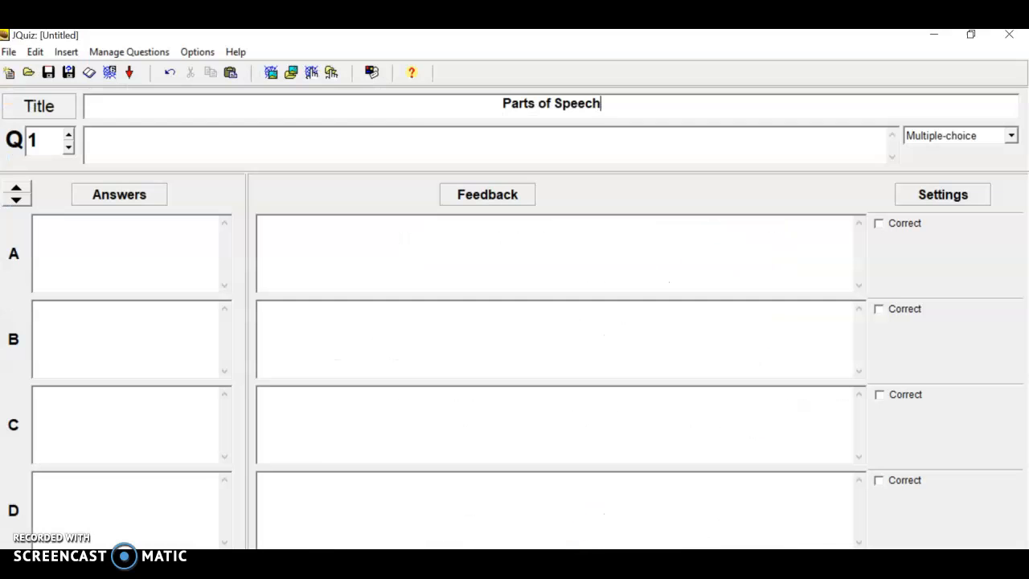
{"action": "right_click", "coordinate": [145, 144]}
{"action": "left_click", "coordinate": [183, 214]}
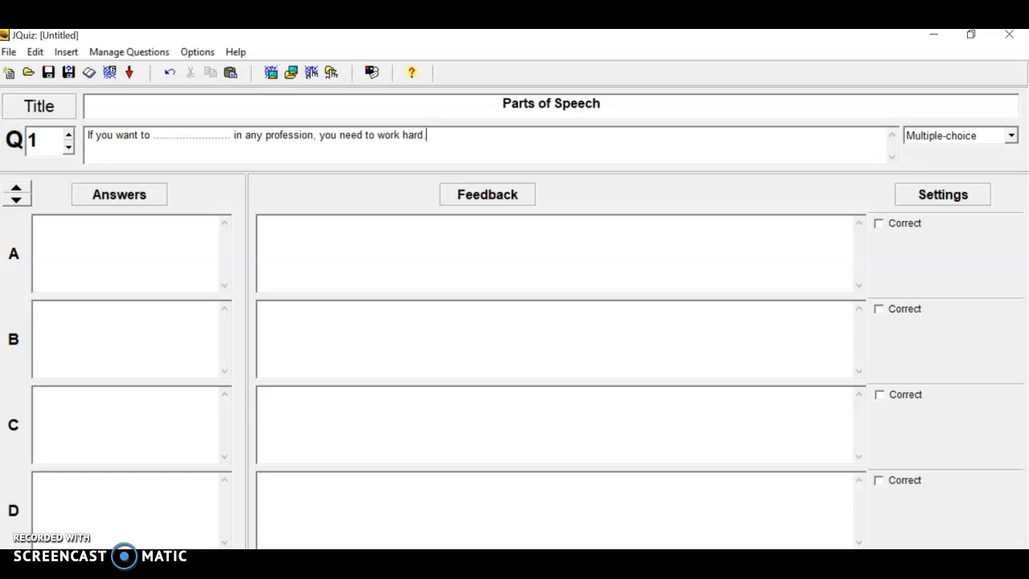
Step: Check item 26's options in Word and enter Success, Successful, Succeed and Successfully as answers A to D in JQuiz
{"action": "left_click", "coordinate": [896, 538]}
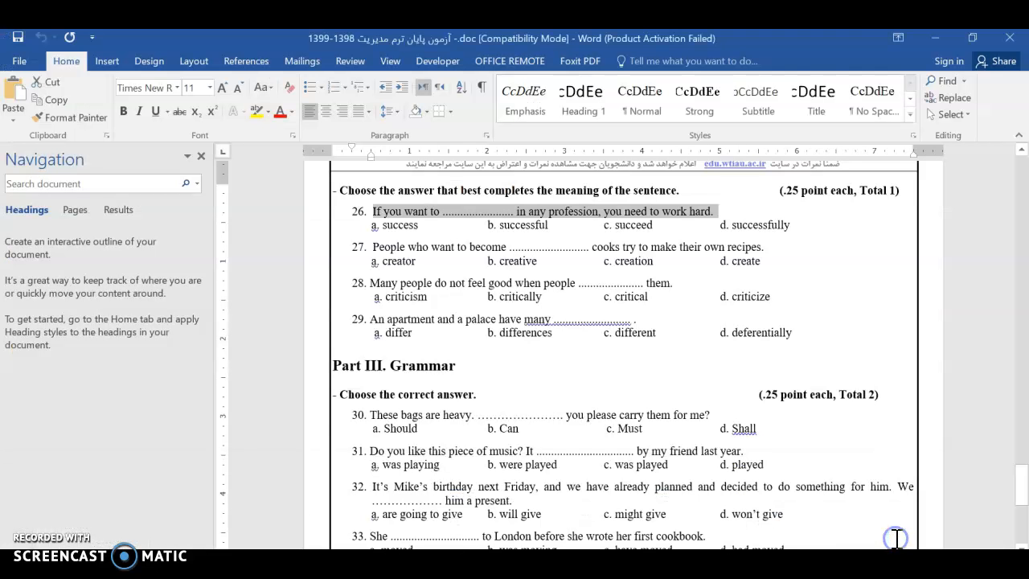
{"action": "double_click", "coordinate": [394, 225]}
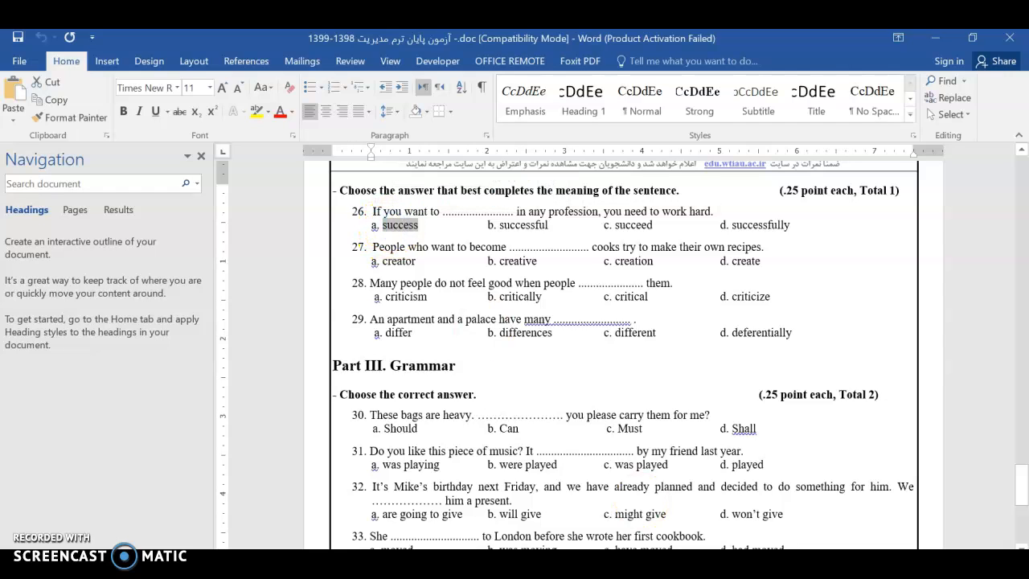
{"action": "key", "text": "alt+Tab"}
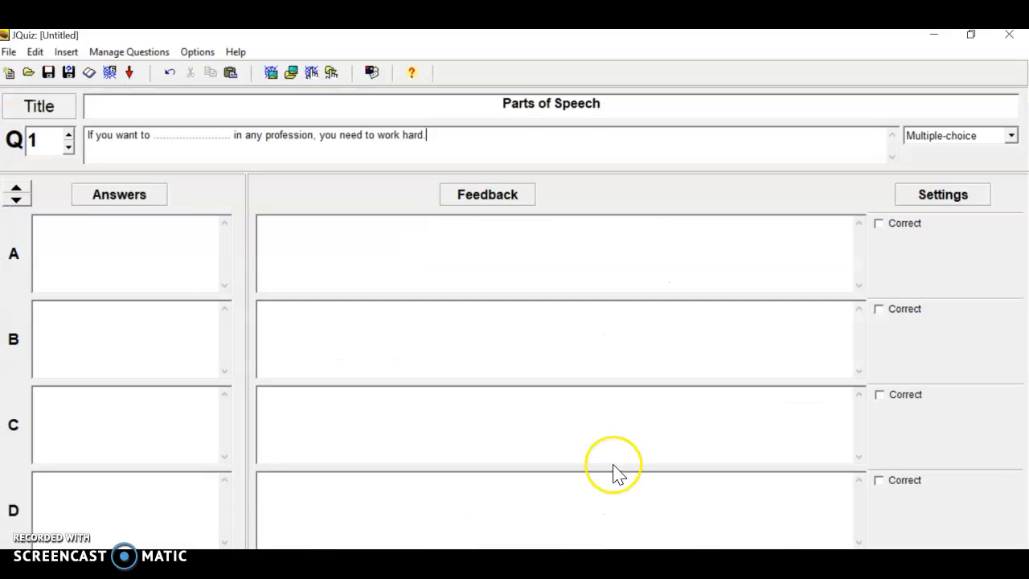
{"action": "left_click", "coordinate": [109, 248]}
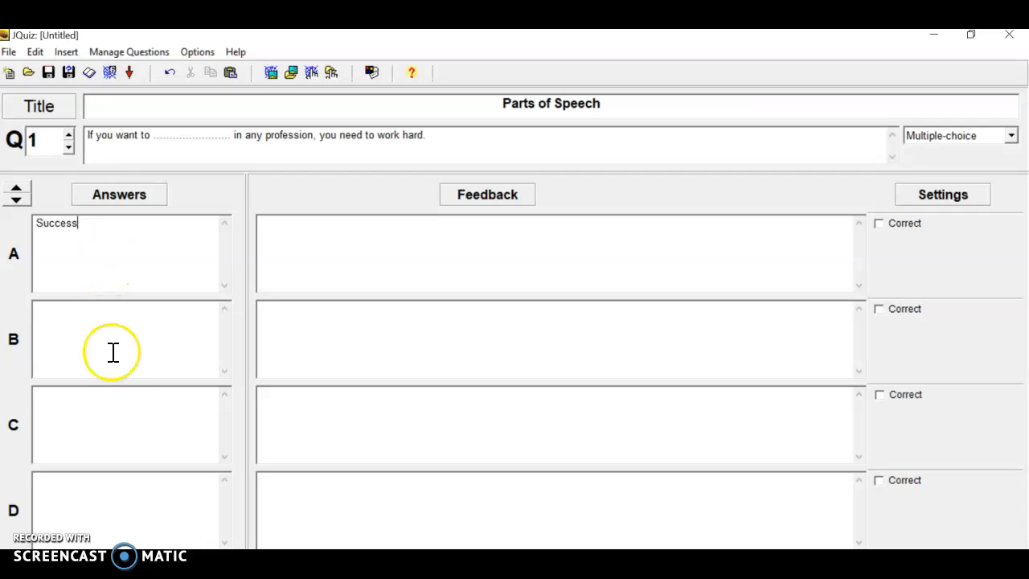
{"action": "left_click", "coordinate": [70, 345]}
{"action": "type", "text": "Successful"}
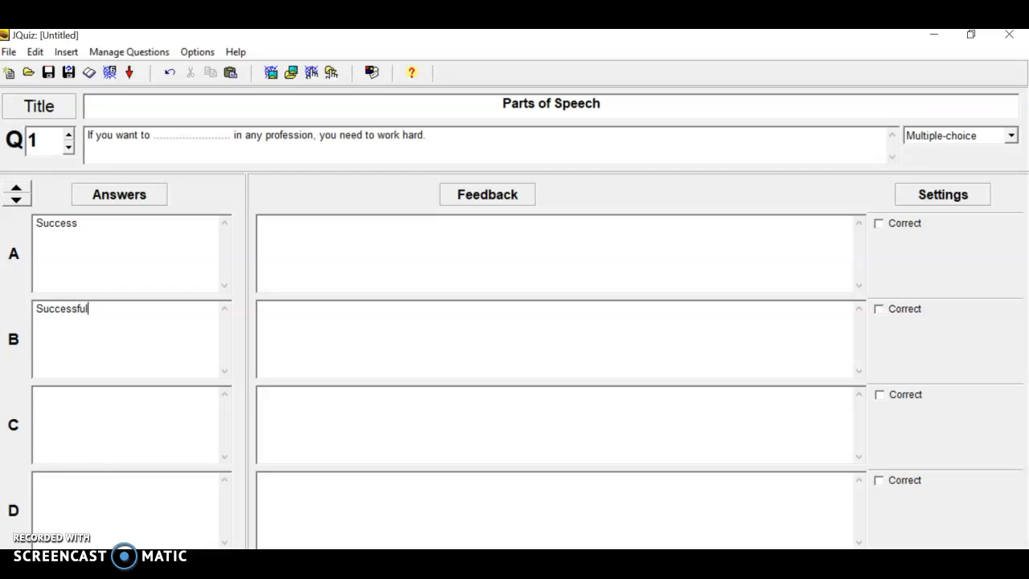
{"action": "left_click", "coordinate": [59, 432]}
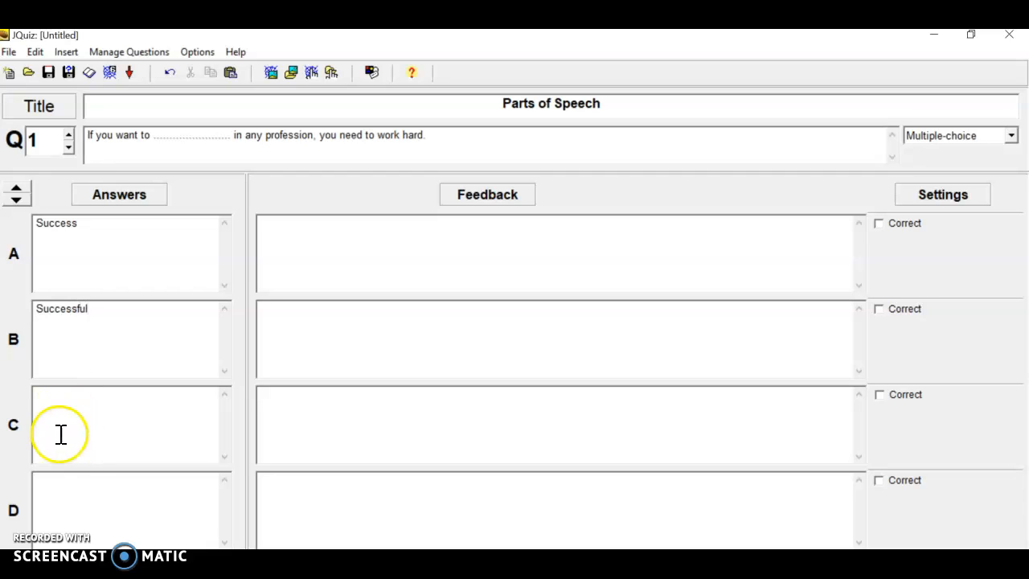
{"action": "type", "text": "Succeed"}
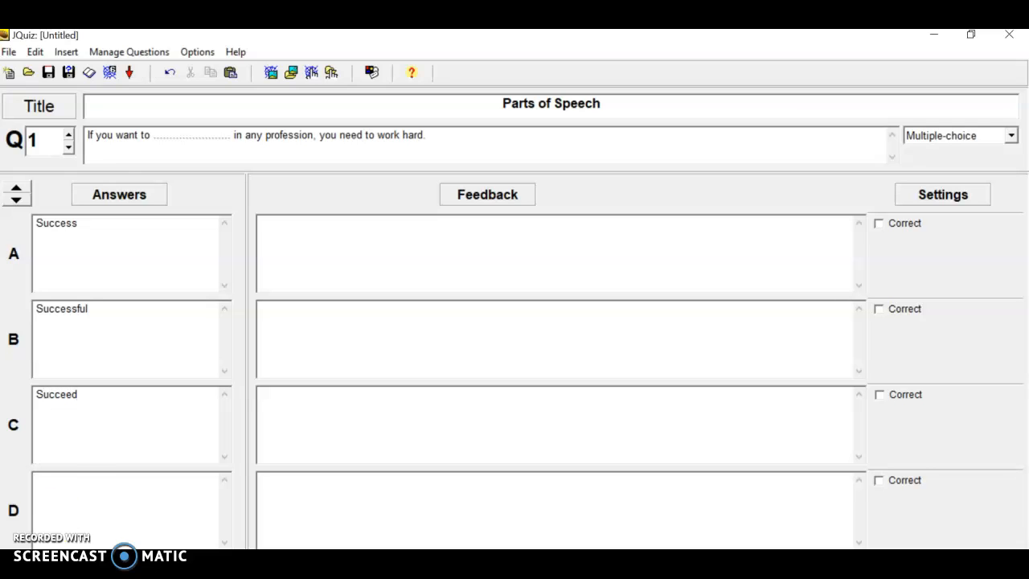
{"action": "left_click", "coordinate": [71, 482]}
{"action": "type", "text": "Successfully"}
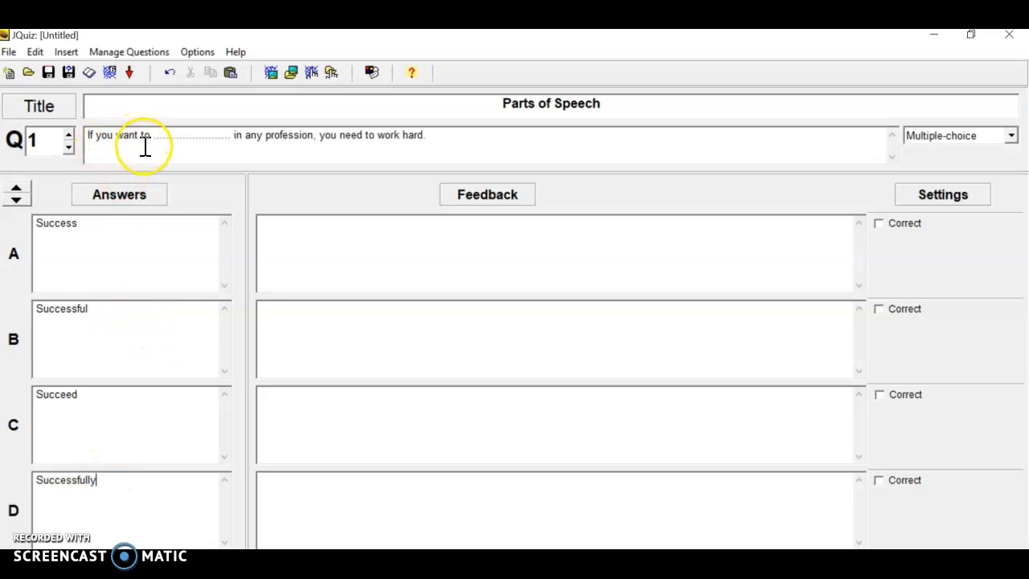
Step: Change the initial capital of all four answers to lowercase: success, successful, succeed and successfully
{"action": "left_click", "coordinate": [42, 228]}
{"action": "key", "text": "BackSpace"}
{"action": "key", "text": "BackSpace"}
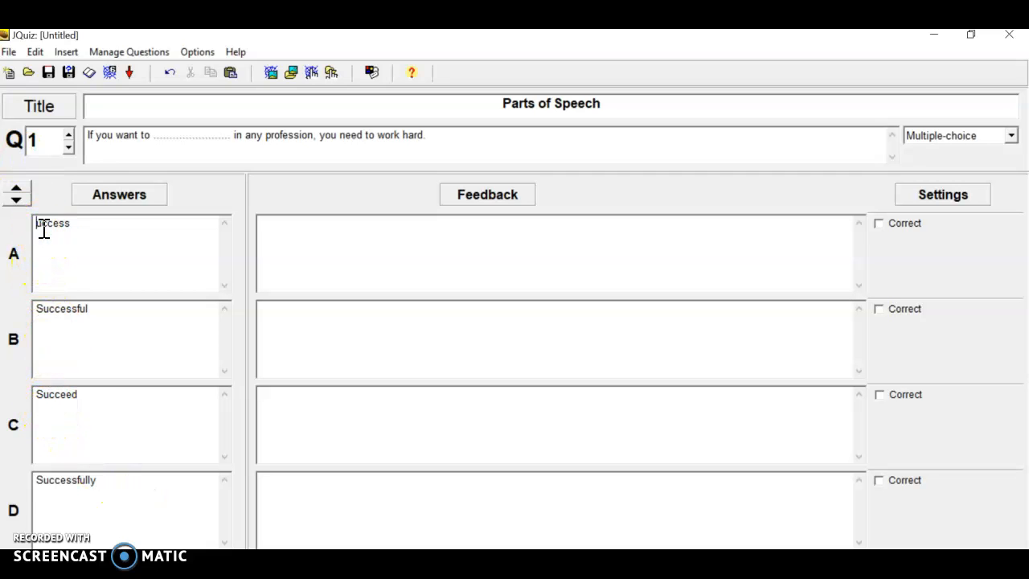
{"action": "left_click", "coordinate": [43, 310]}
{"action": "key", "text": "BackSpace"}
{"action": "key", "text": "BackSpace"}
{"action": "type", "text": "su"}
{"action": "left_click", "coordinate": [41, 394]}
{"action": "key", "text": "BackSpace"}
{"action": "type", "text": "s"}
{"action": "left_click", "coordinate": [40, 480]}
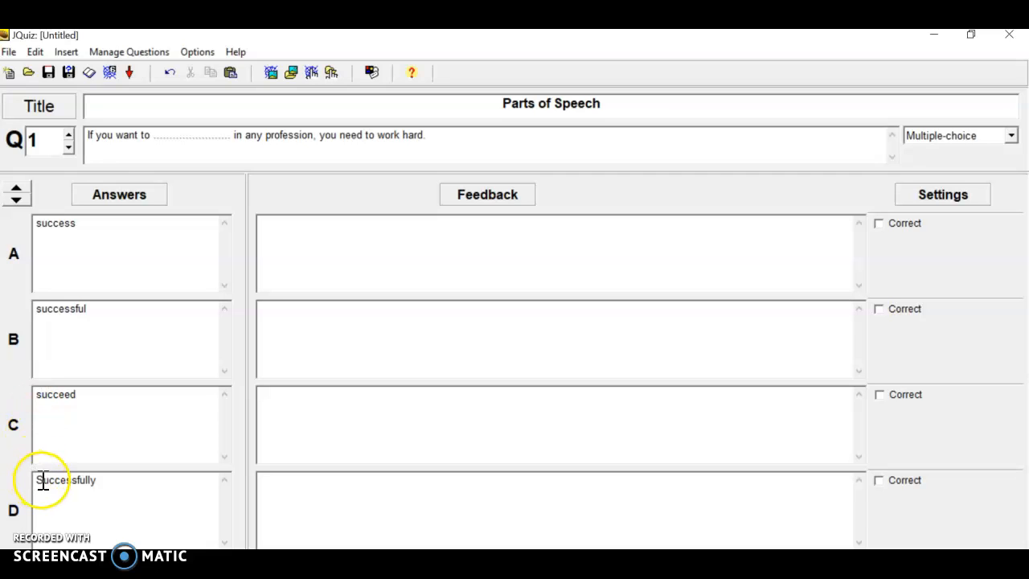
{"action": "key", "text": "BackSpace"}
{"action": "type", "text": "s"}
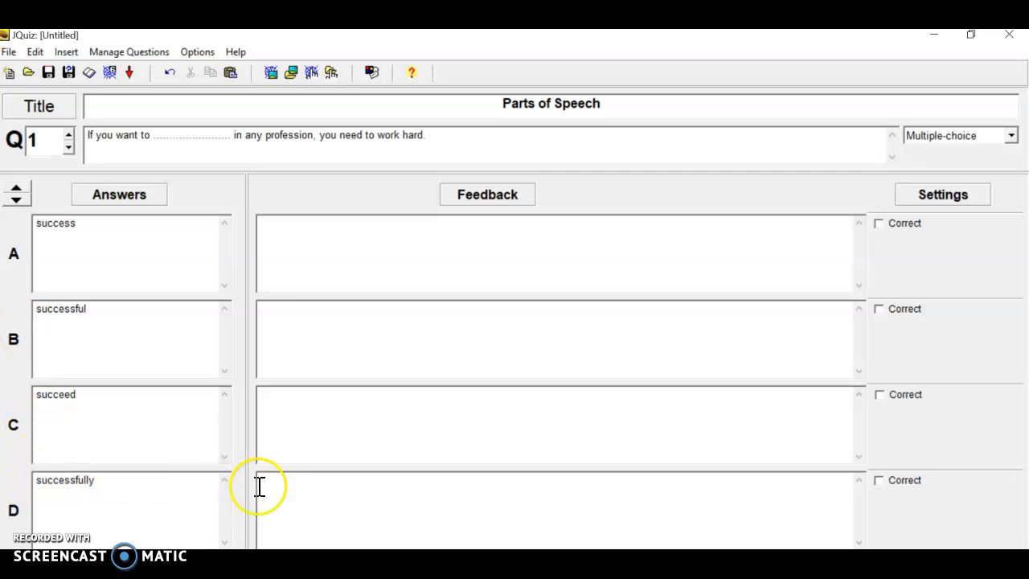
Step: Mark answer C as correct with the feedback "Correct! Well done." and give answers A, B and D the feedback "Try again."
{"action": "left_click", "coordinate": [880, 397]}
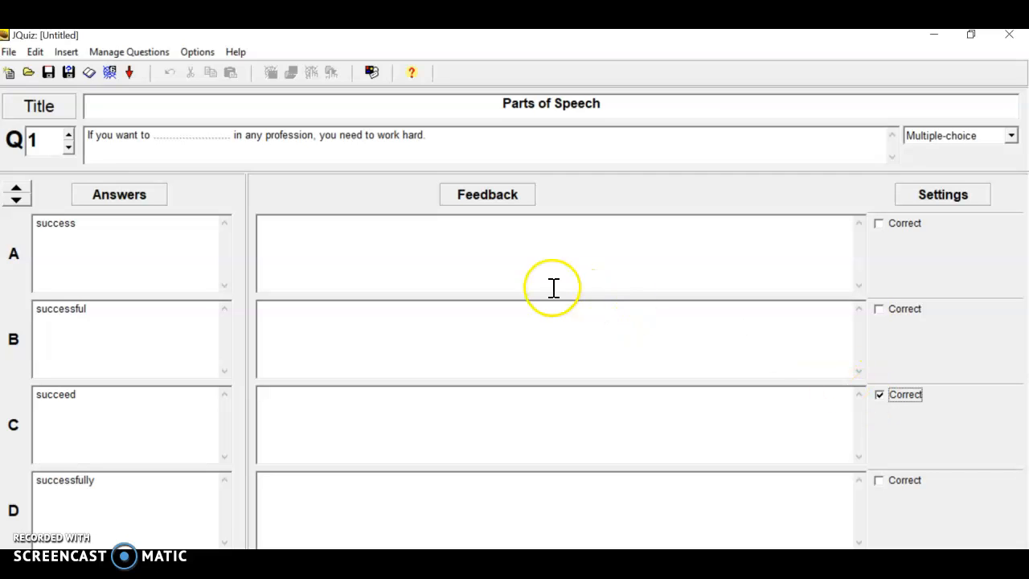
{"action": "left_click", "coordinate": [393, 417]}
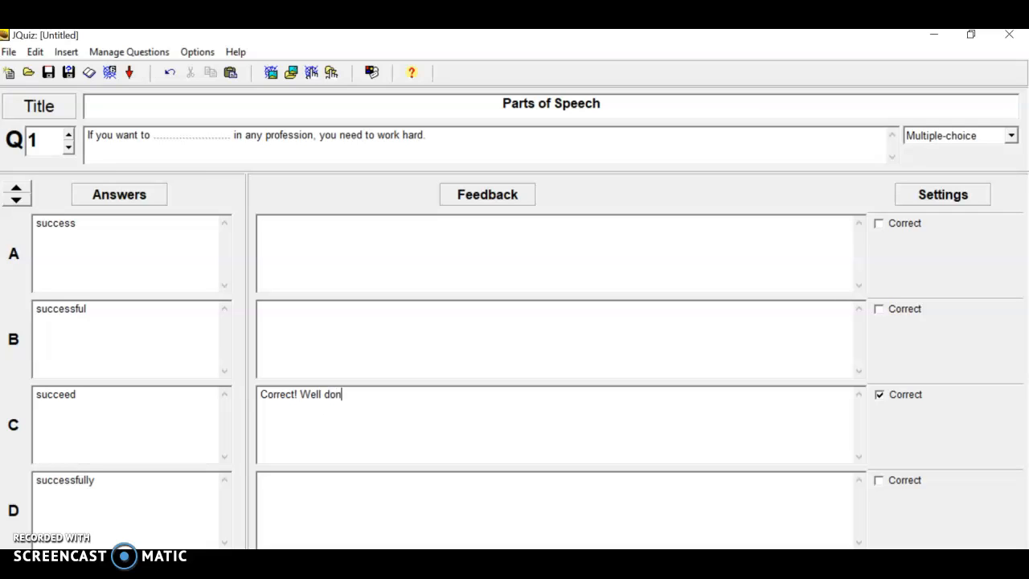
{"action": "left_click", "coordinate": [313, 263]}
{"action": "left_click", "coordinate": [292, 321]}
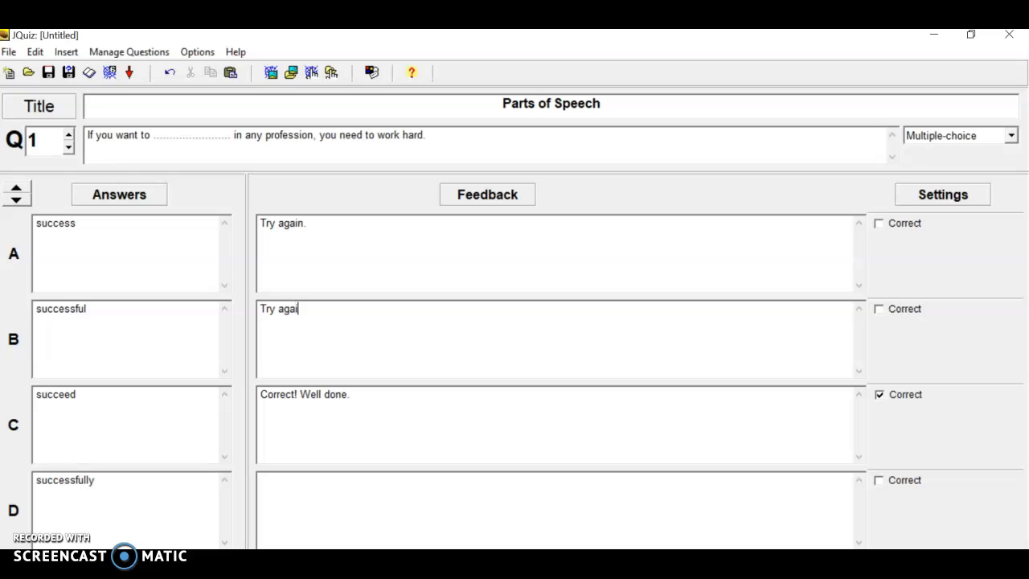
{"action": "left_click", "coordinate": [306, 529]}
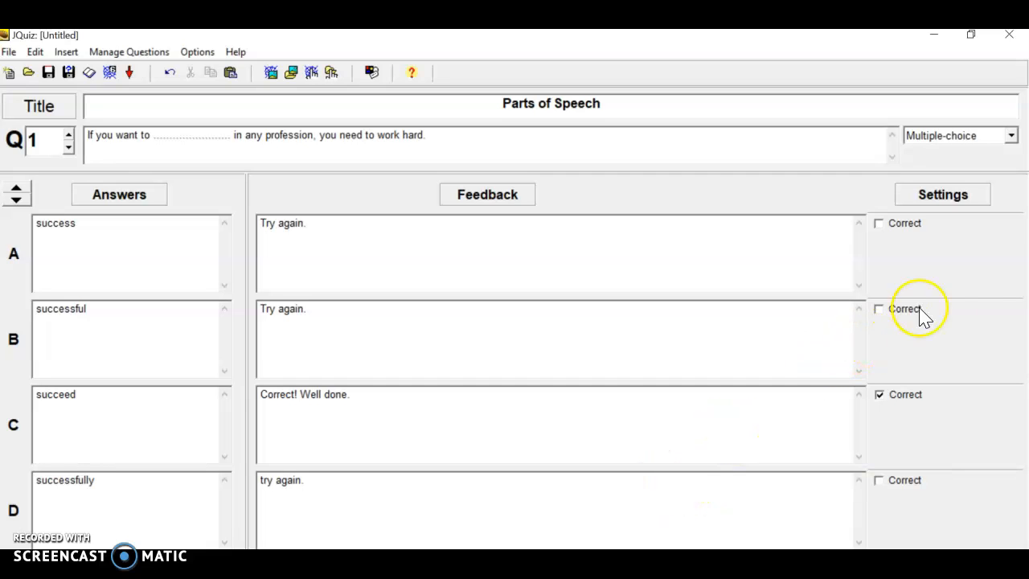
Step: Open the output configuration and review its subtitle and instructions, prompt and feedback texts, and button captions
{"action": "left_click", "coordinate": [70, 149]}
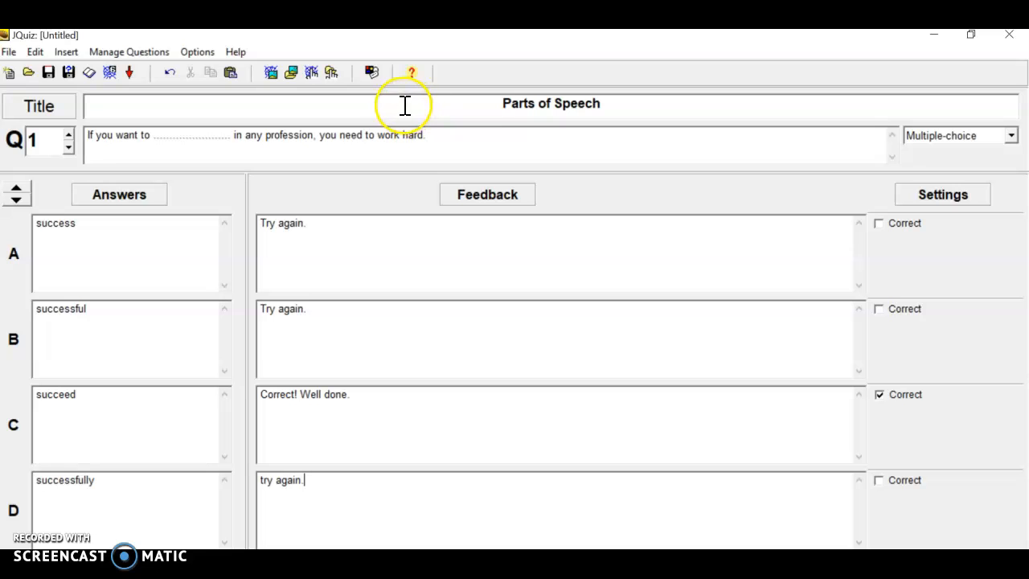
{"action": "left_click", "coordinate": [371, 75]}
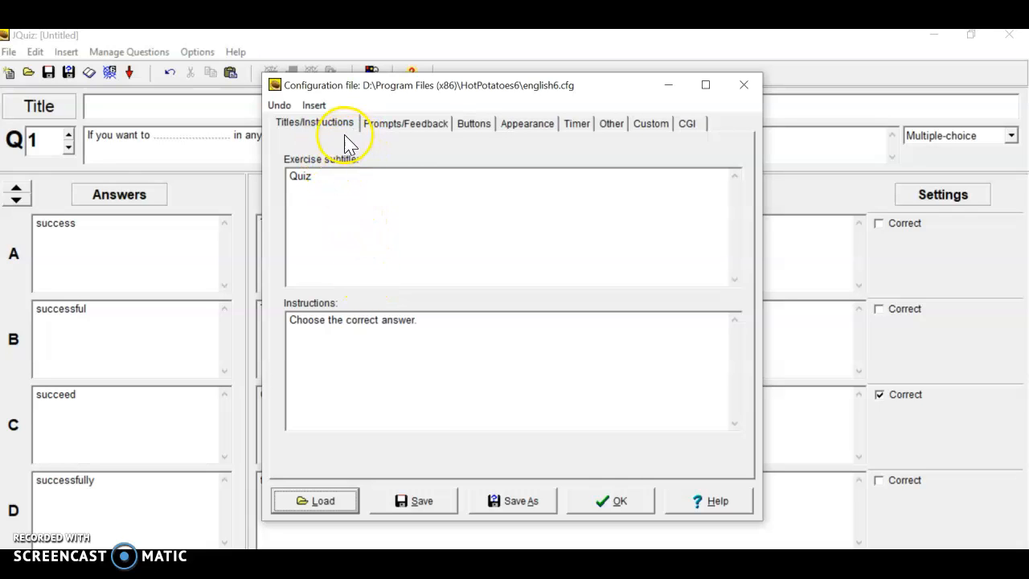
{"action": "left_click", "coordinate": [316, 184]}
{"action": "left_click", "coordinate": [404, 125]}
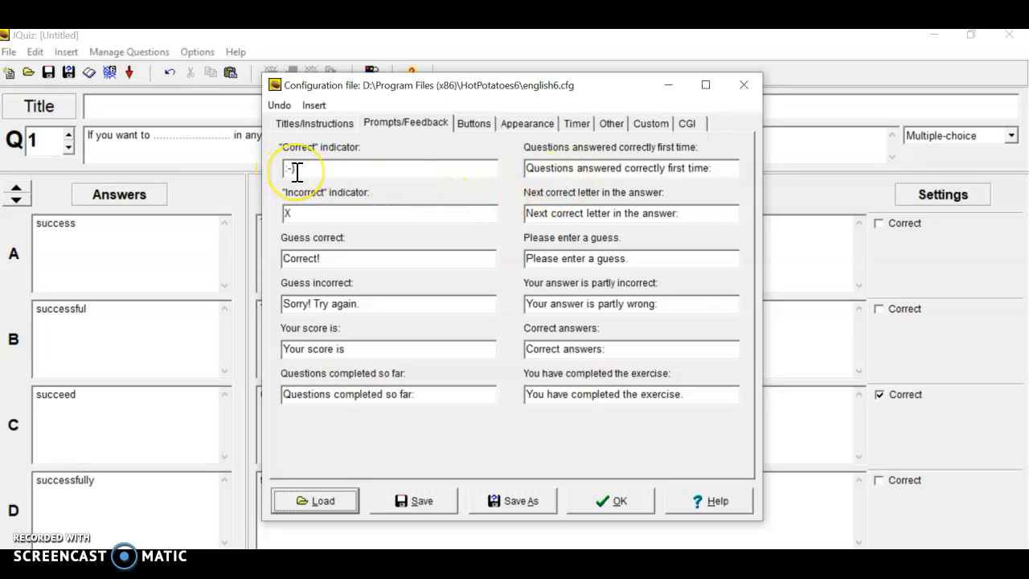
{"action": "left_click", "coordinate": [314, 213]}
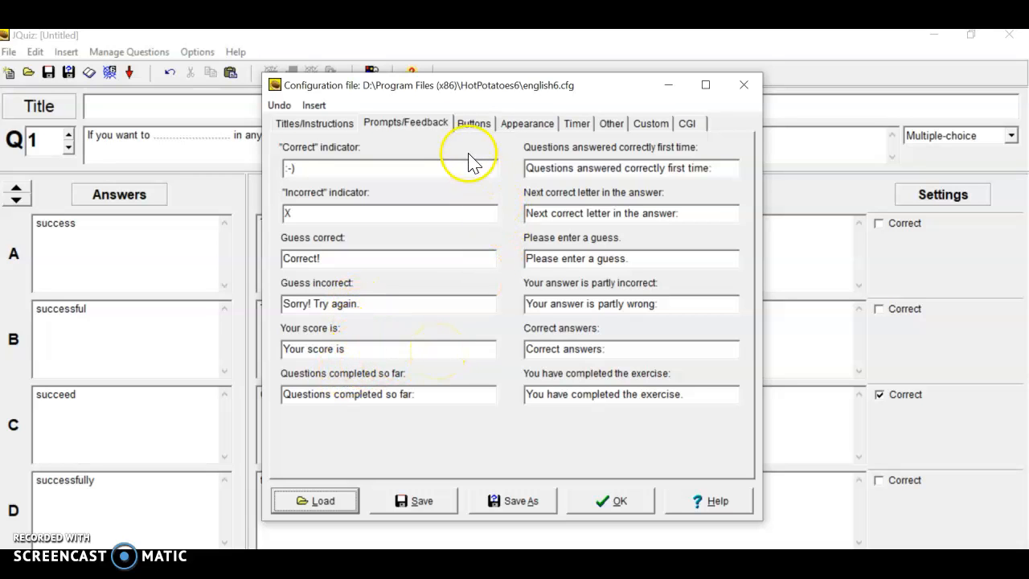
{"action": "left_click", "coordinate": [471, 127]}
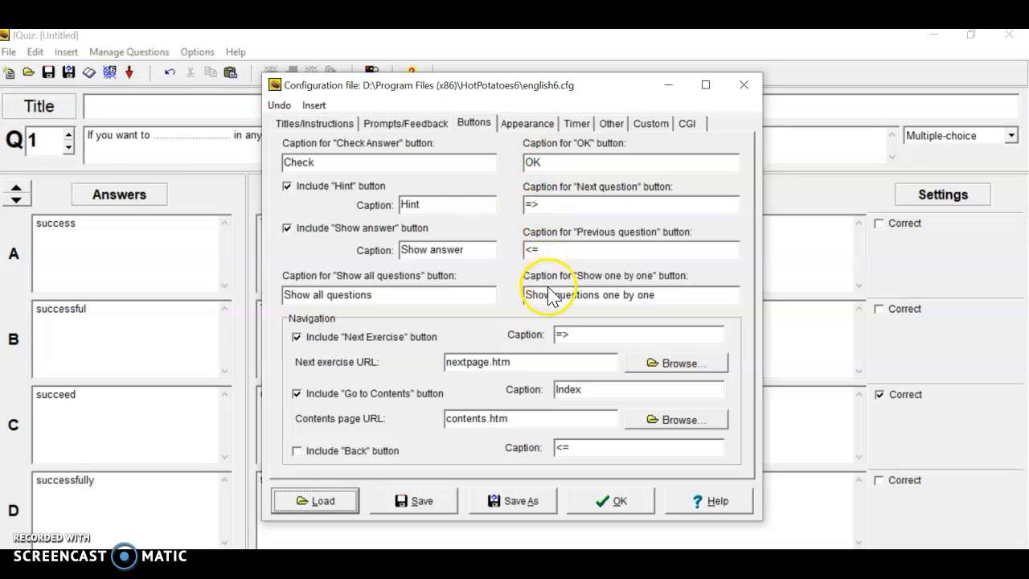
Step: In the appearance settings, set the navigation bar colour to purple (#8000ff) and the page background colour to light yellow
{"action": "left_click", "coordinate": [525, 128]}
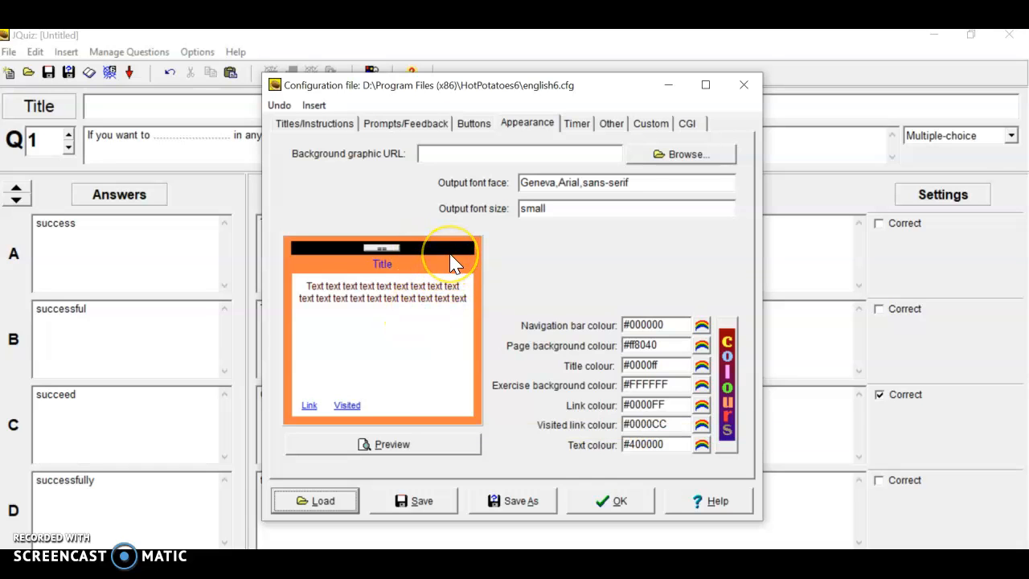
{"action": "left_click", "coordinate": [702, 327]}
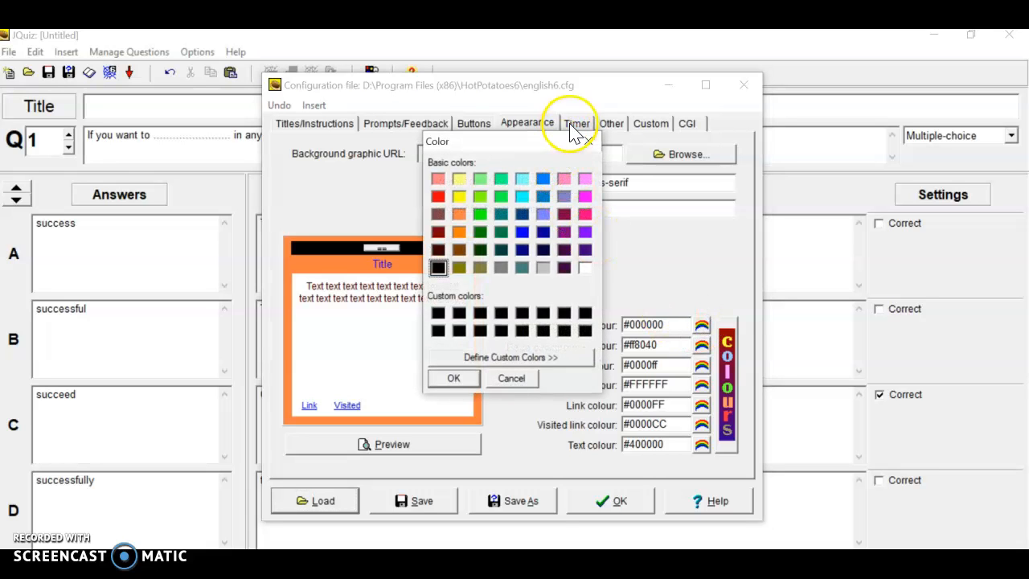
{"action": "left_click", "coordinate": [589, 145]}
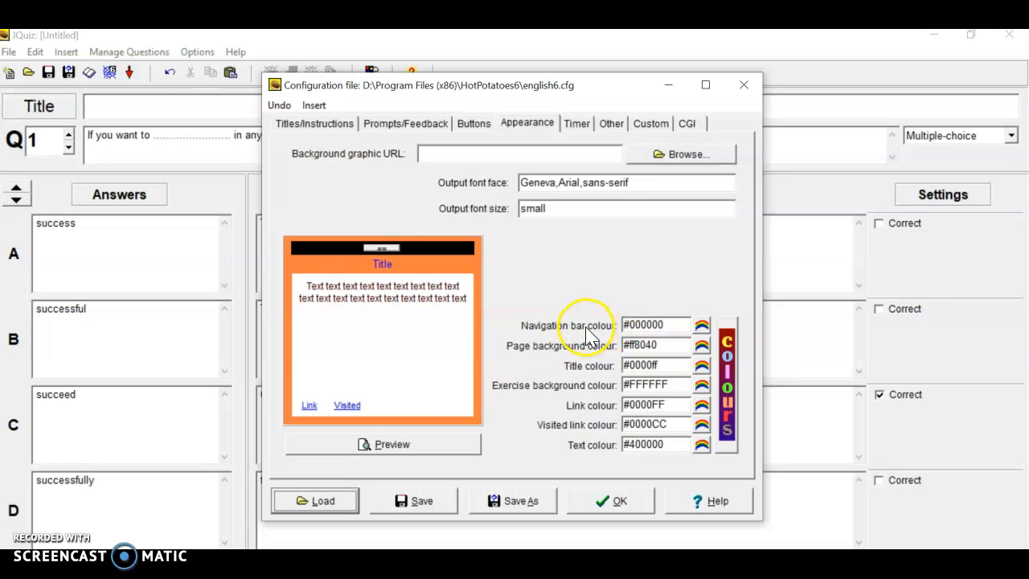
{"action": "left_click", "coordinate": [702, 328]}
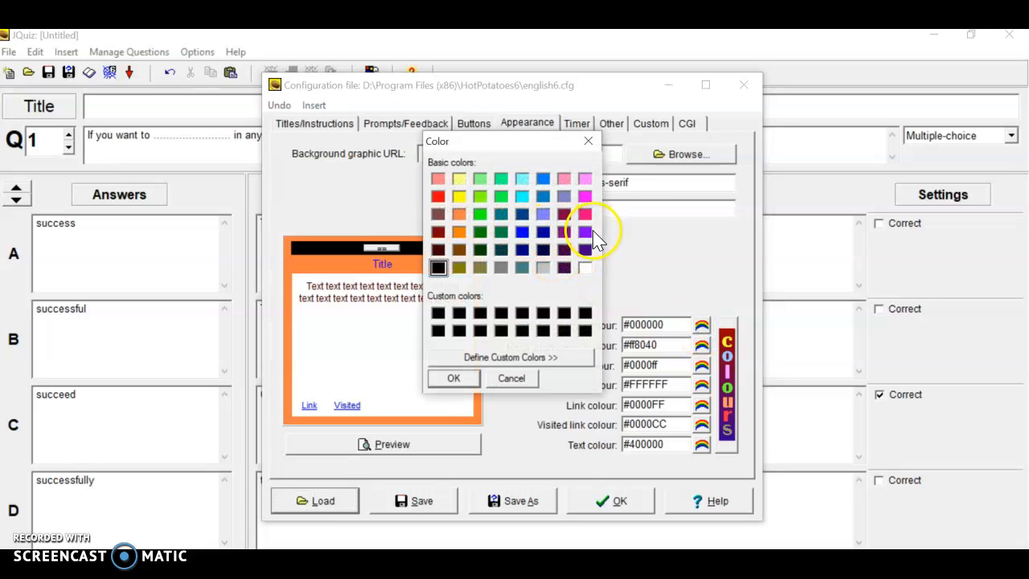
{"action": "left_click", "coordinate": [462, 378]}
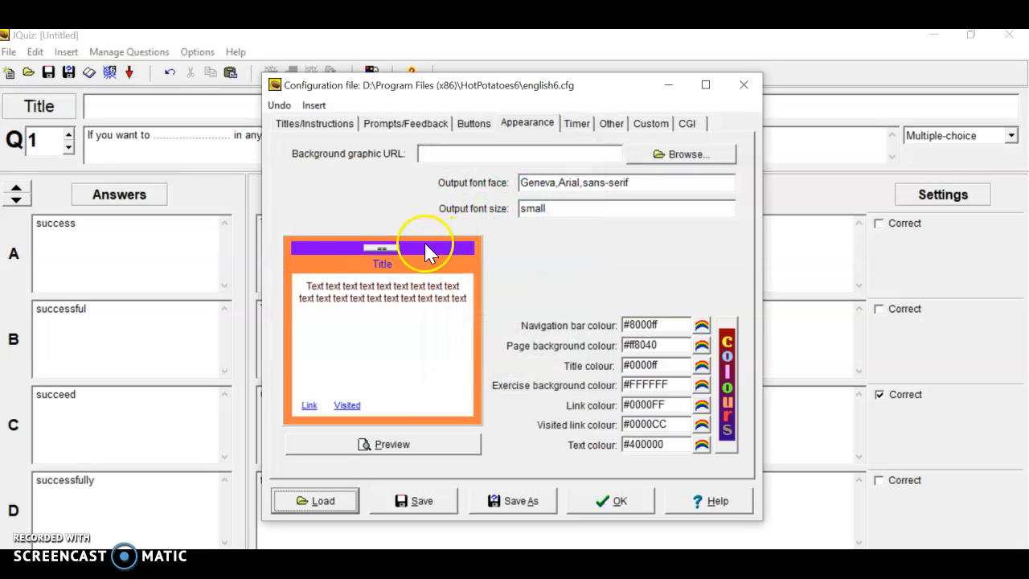
{"action": "left_click", "coordinate": [702, 347]}
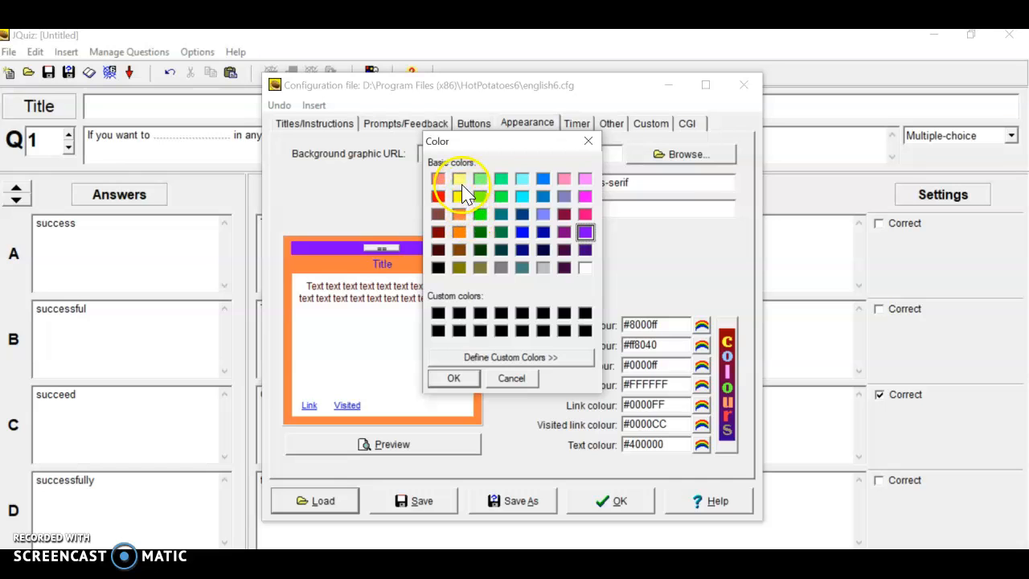
{"action": "left_click", "coordinate": [456, 378]}
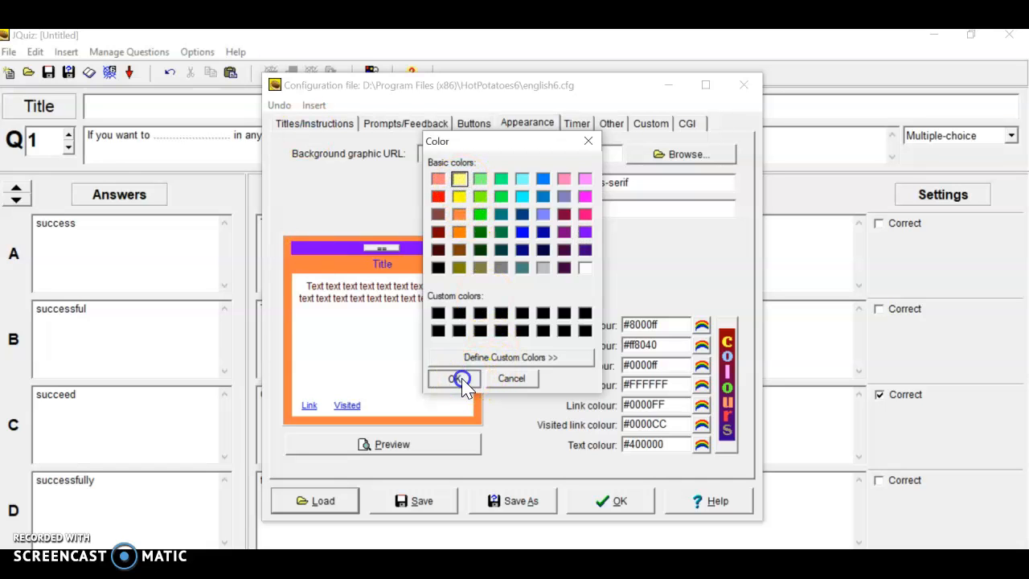
Step: Set the title colour of the output page to dark green (#004000)
{"action": "left_click", "coordinate": [464, 253]}
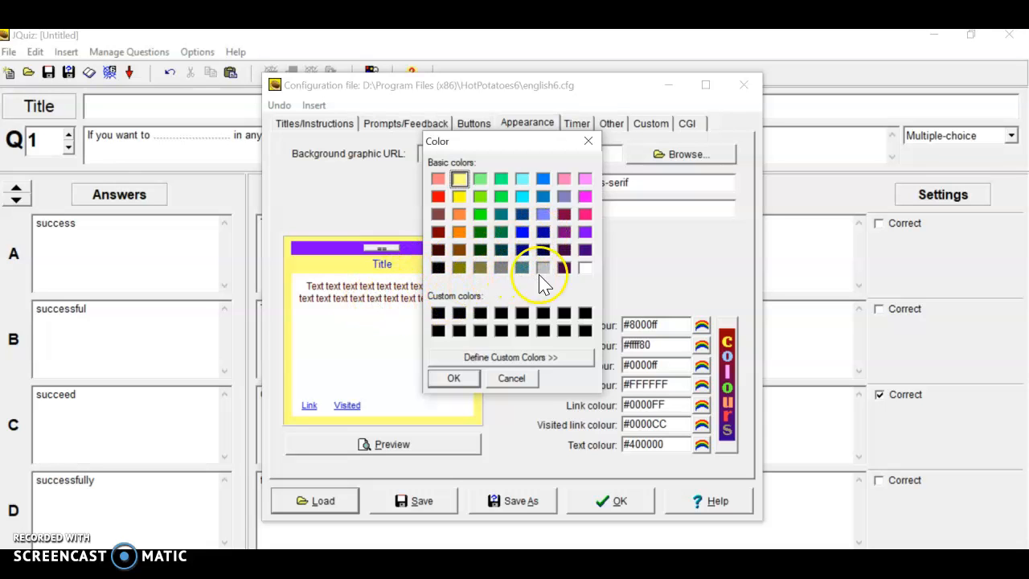
{"action": "left_click", "coordinate": [589, 145]}
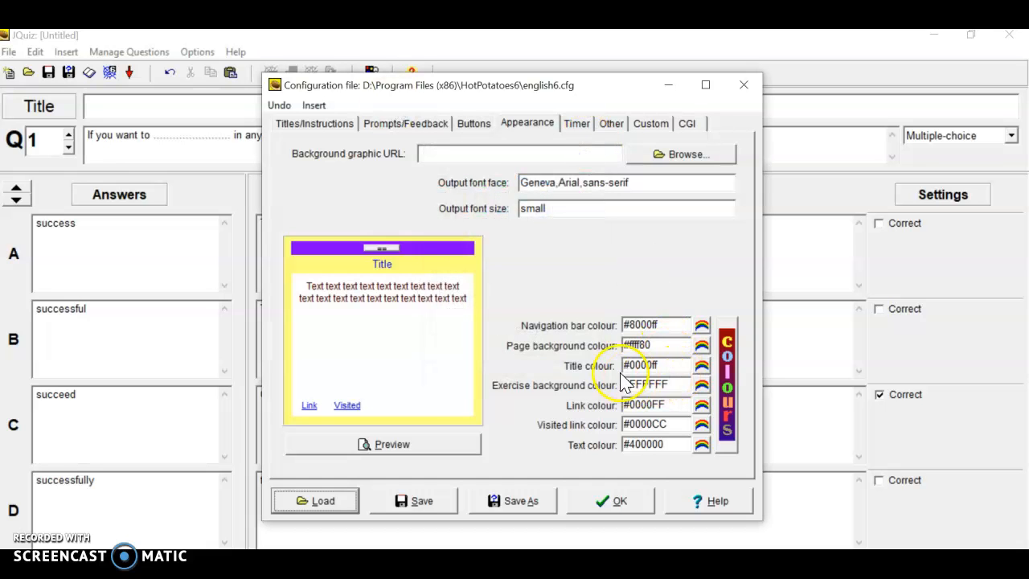
{"action": "left_click", "coordinate": [702, 366]}
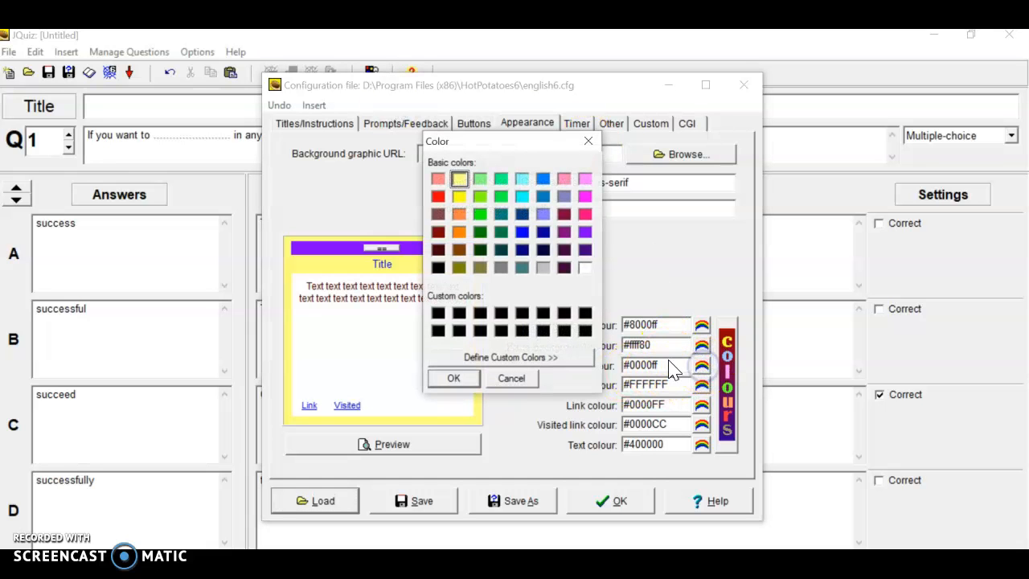
{"action": "left_click", "coordinate": [480, 249]}
{"action": "left_click", "coordinate": [459, 379]}
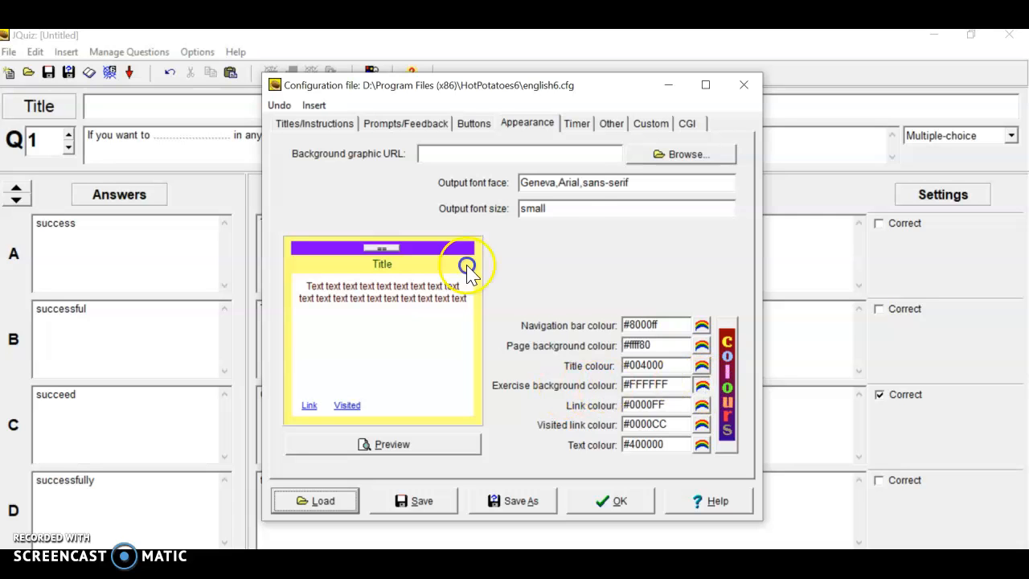
Step: Set the exercise background colour to light cyan (#80ffff) and accept the output configuration
{"action": "left_click", "coordinate": [701, 384]}
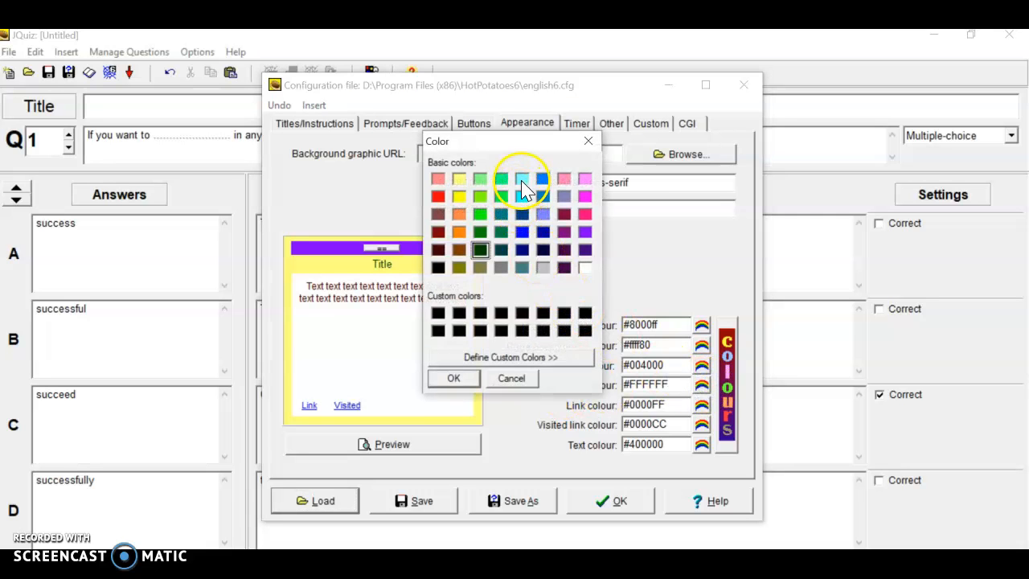
{"action": "left_click", "coordinate": [453, 378]}
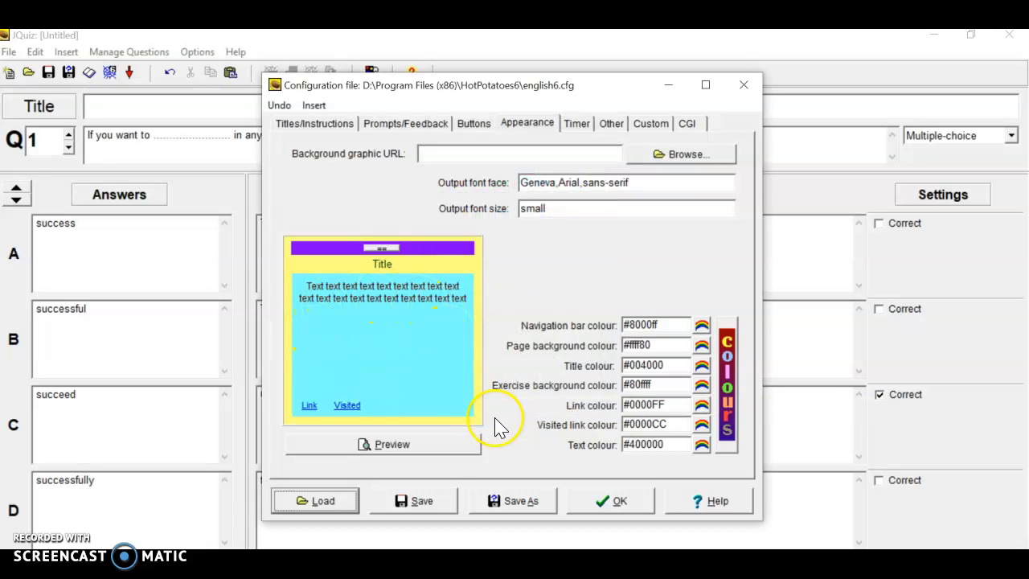
{"action": "left_click", "coordinate": [618, 500]}
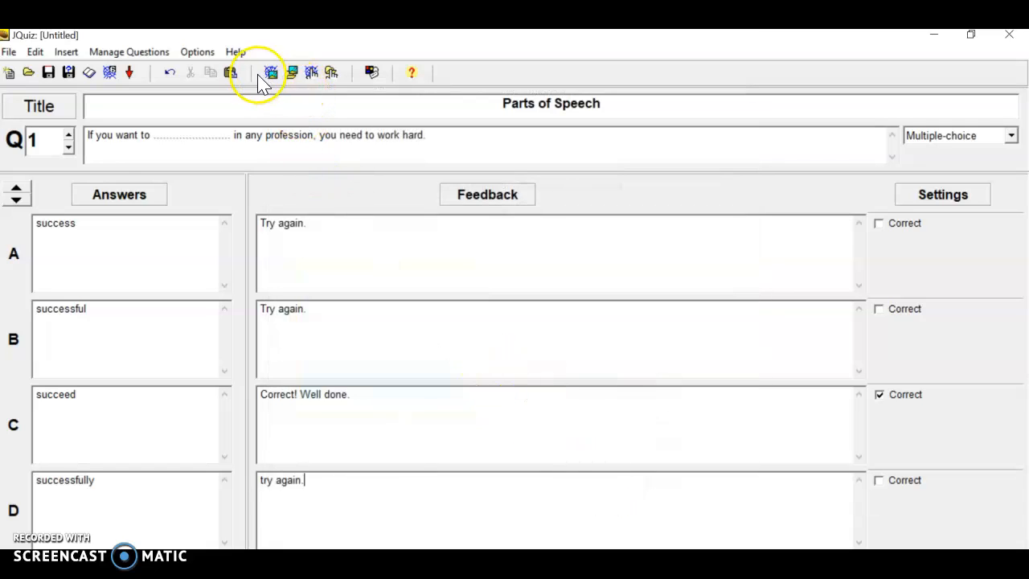
Step: Try to export the quiz as an HTML file named "Parts of Speech" in the Hot Potatoes Tutorials folder
{"action": "left_click", "coordinate": [110, 73]}
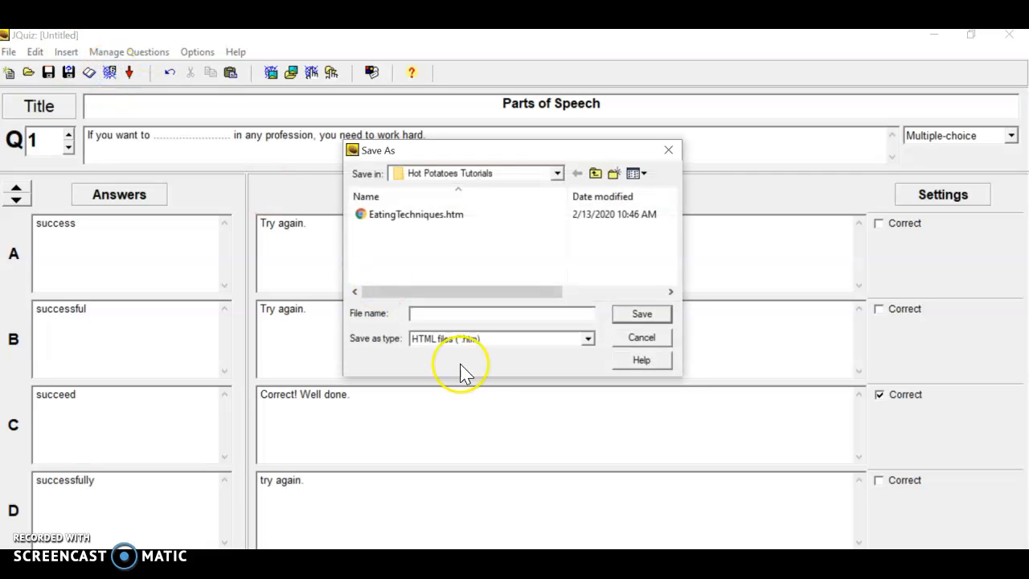
{"action": "left_click", "coordinate": [556, 173]}
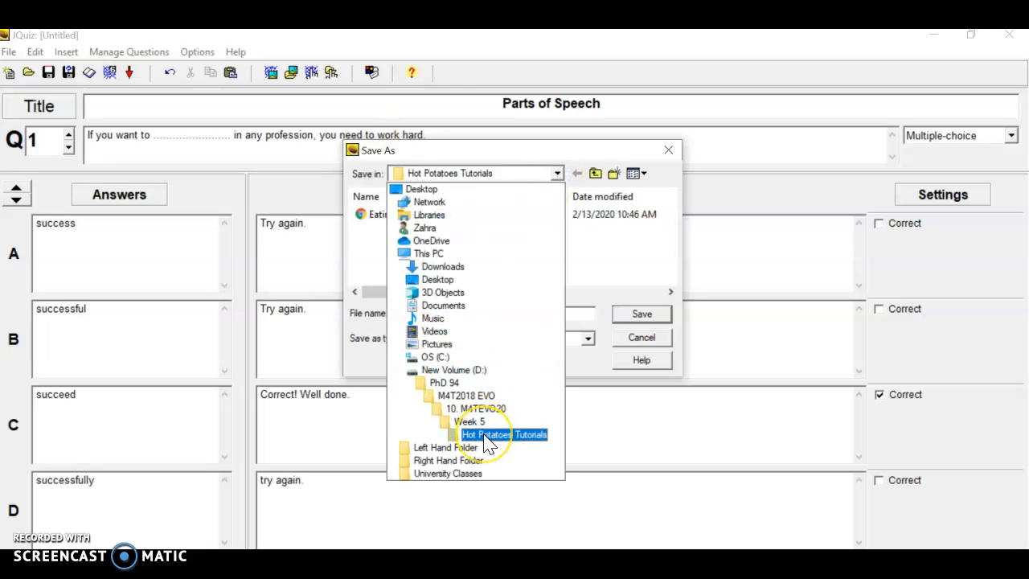
{"action": "left_click", "coordinate": [488, 438]}
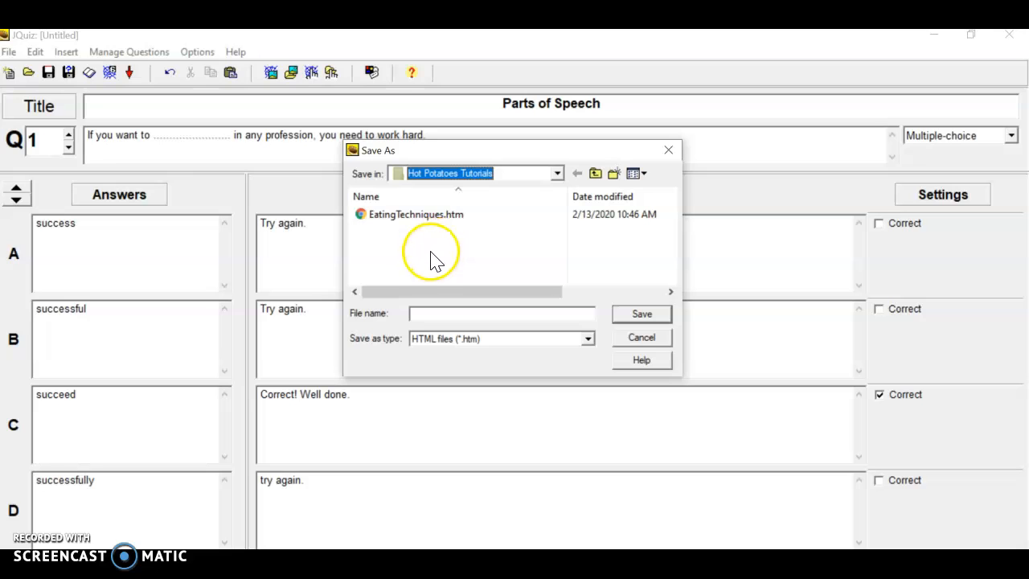
{"action": "left_click", "coordinate": [433, 316]}
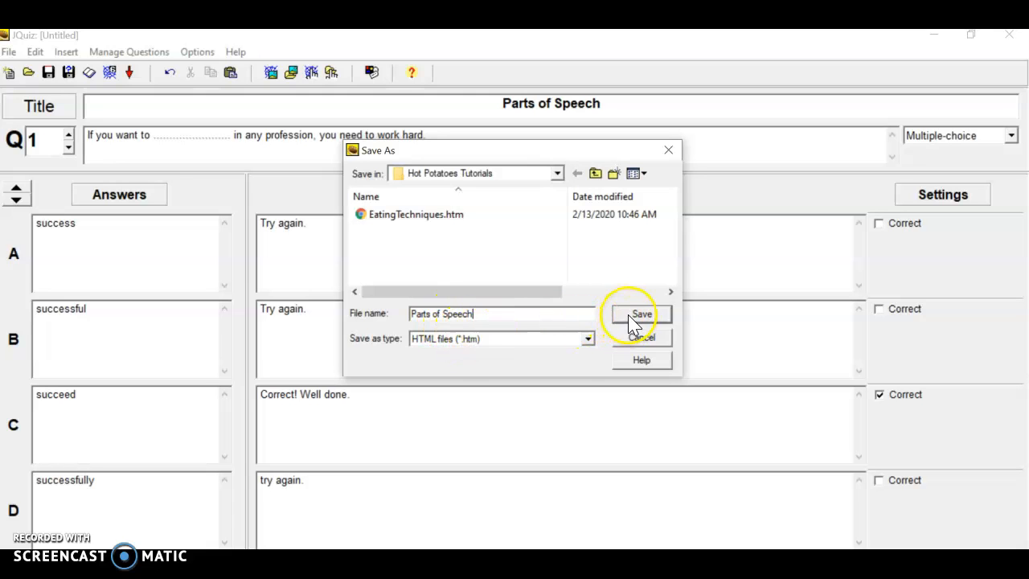
{"action": "left_click", "coordinate": [447, 316]}
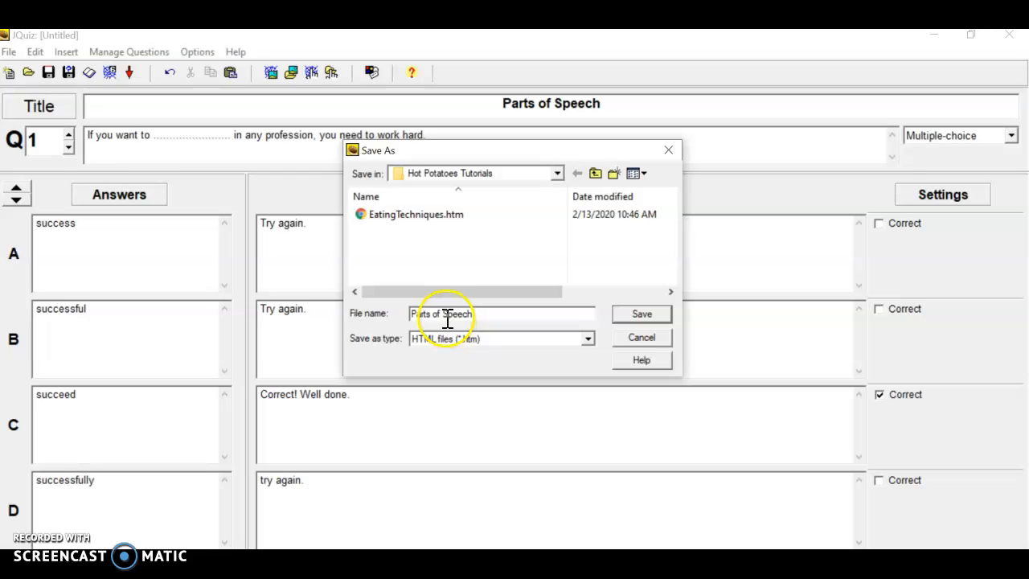
{"action": "left_click", "coordinate": [641, 315]}
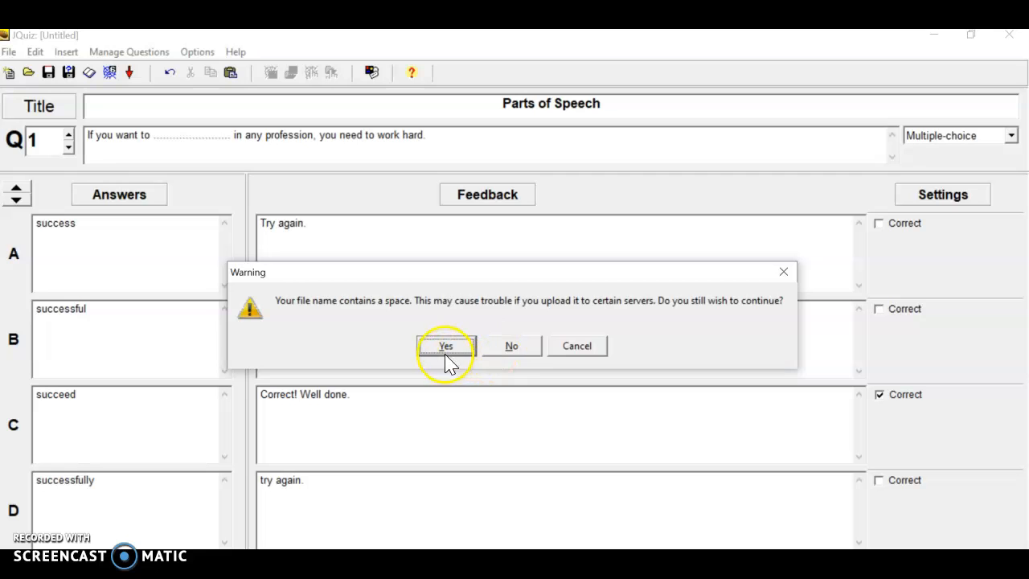
{"action": "left_click", "coordinate": [512, 345]}
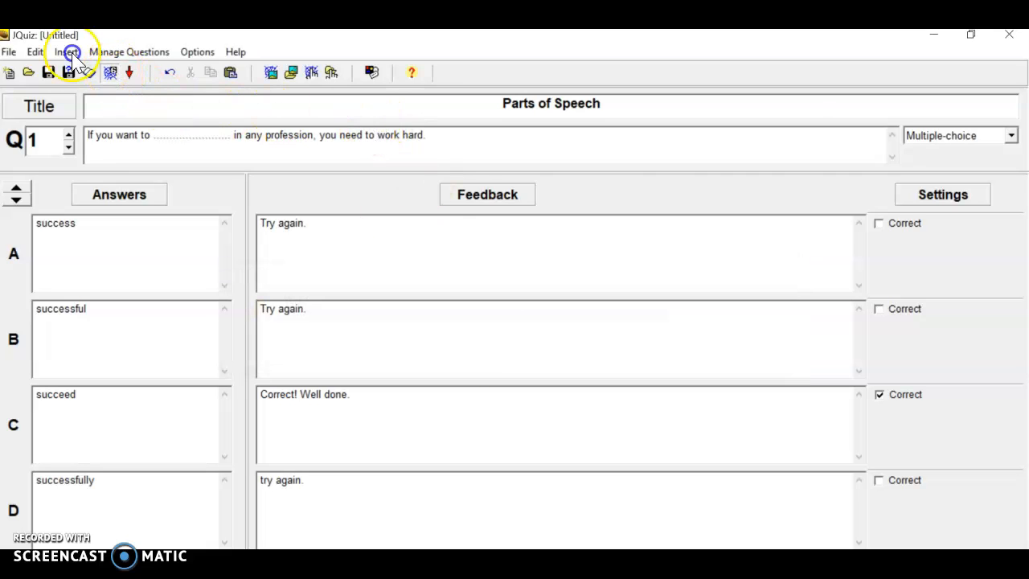
Step: Export the quiz to the Hot Potatoes Tutorials folder as PartsofSpeech.htm, without spaces in the name, and view it in the browser
{"action": "left_click", "coordinate": [110, 73]}
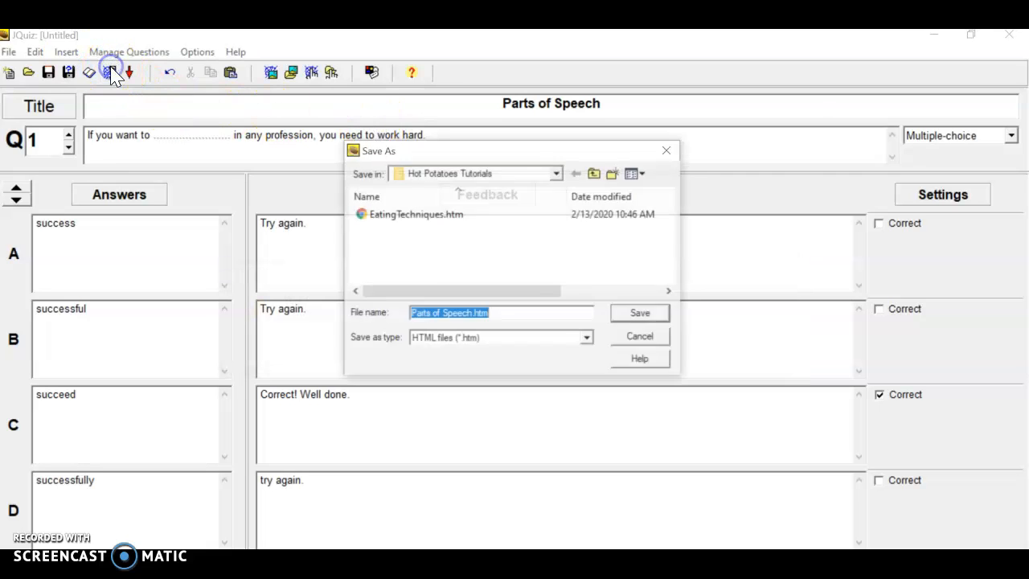
{"action": "left_click", "coordinate": [434, 314]}
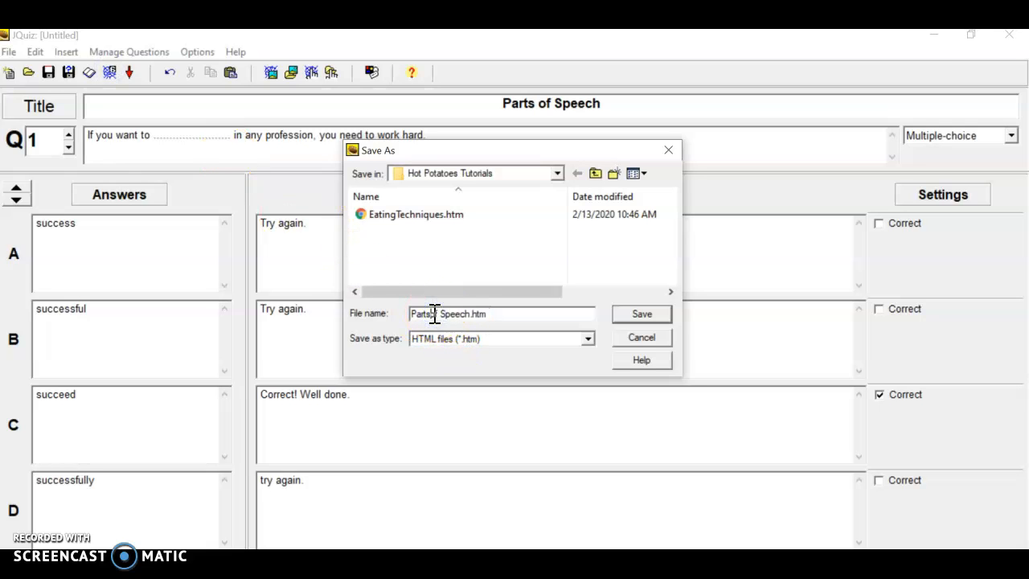
{"action": "left_click", "coordinate": [443, 315]}
{"action": "key", "text": "BackSpace"}
{"action": "left_click", "coordinate": [644, 317]}
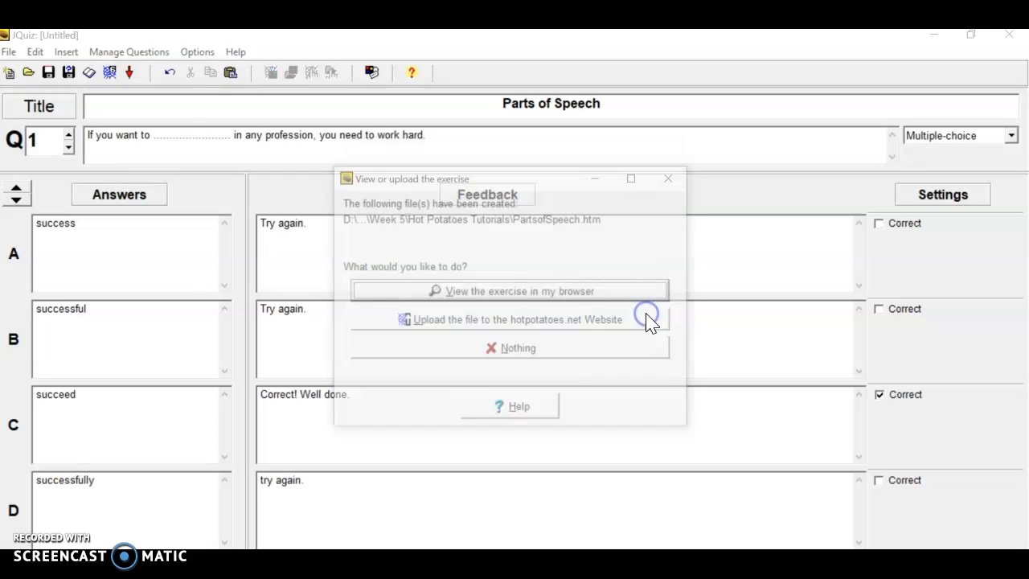
{"action": "left_click", "coordinate": [517, 295]}
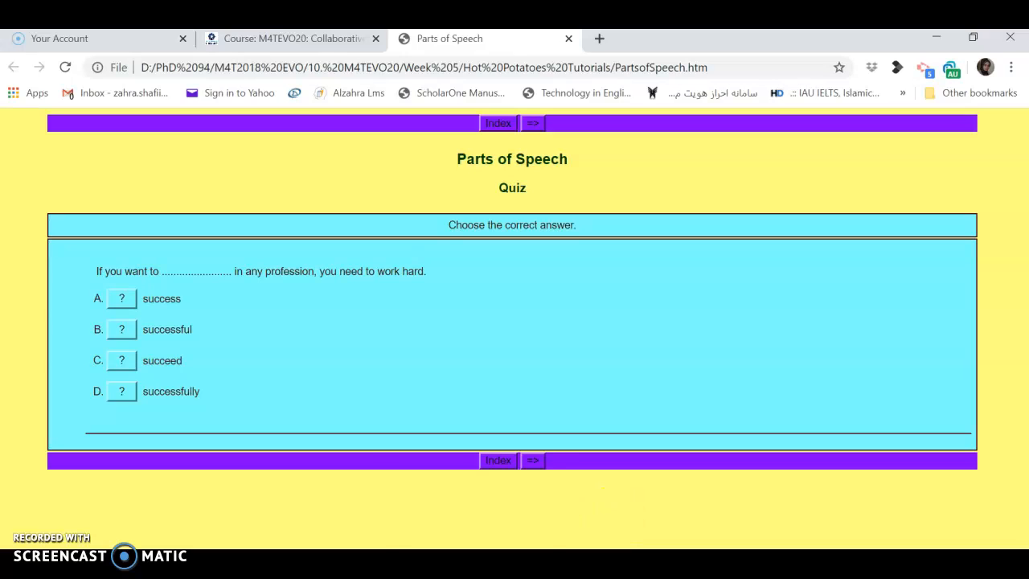
Step: Switch to the Hot Potatoes Tutorials folder in File Explorer and open the exported PartsofSpeech.htm
{"action": "mouse_move", "coordinate": [468, 576]}
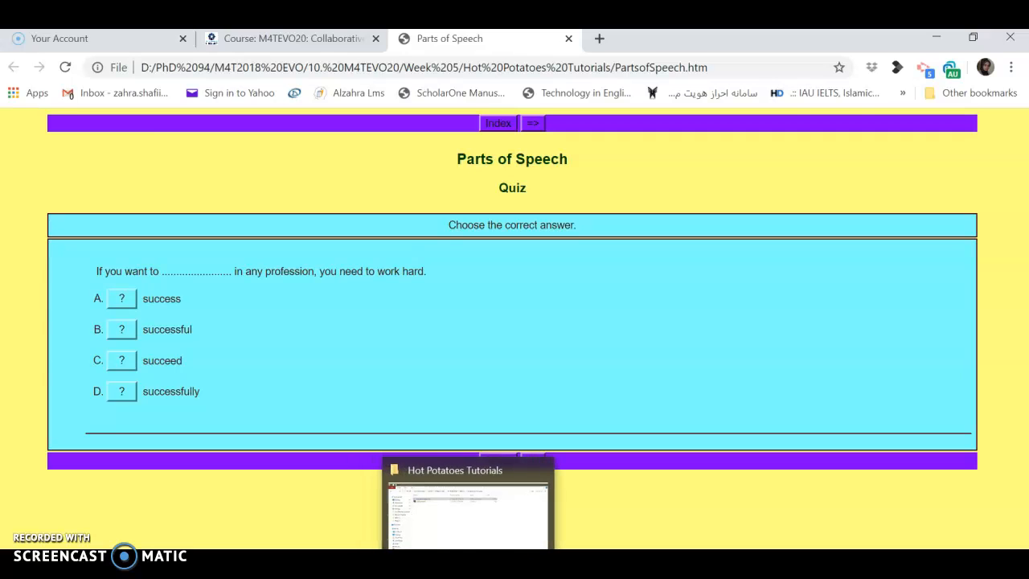
{"action": "left_click", "coordinate": [476, 531]}
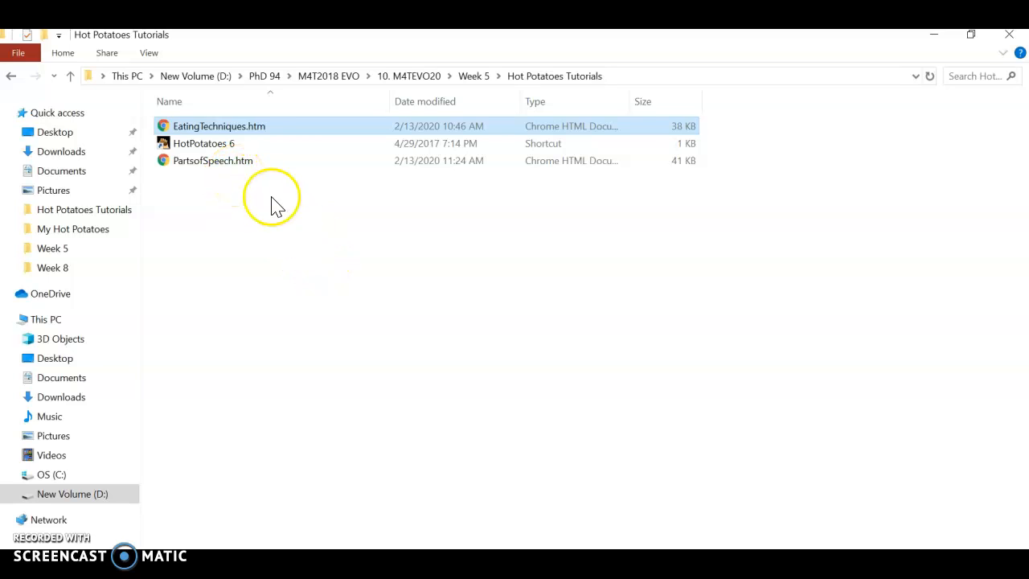
{"action": "left_click", "coordinate": [206, 235]}
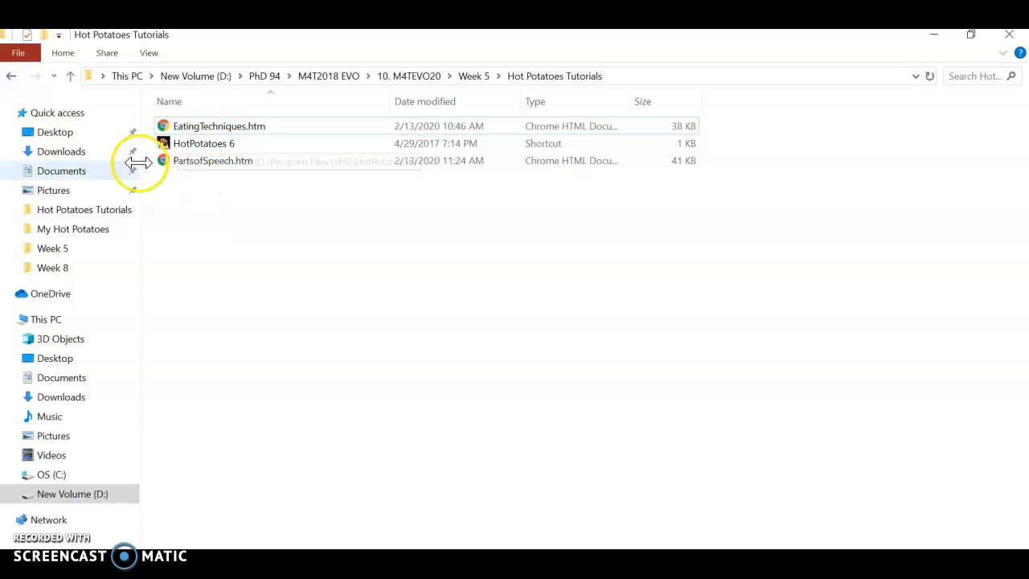
{"action": "double_click", "coordinate": [212, 169]}
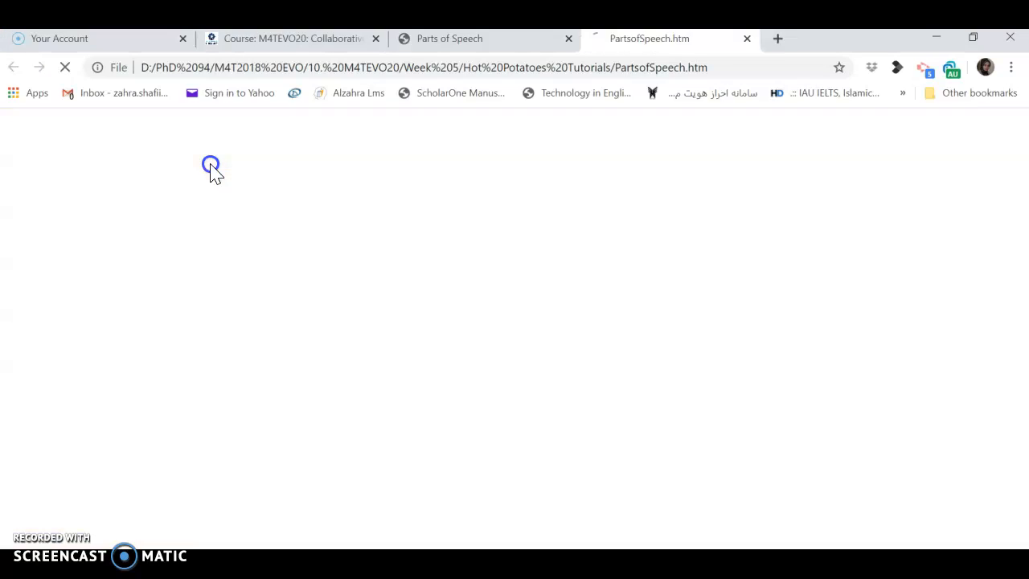
Step: Test the quiz by choosing answer C, succeed, and dismiss its feedback message
{"action": "left_click", "coordinate": [119, 296]}
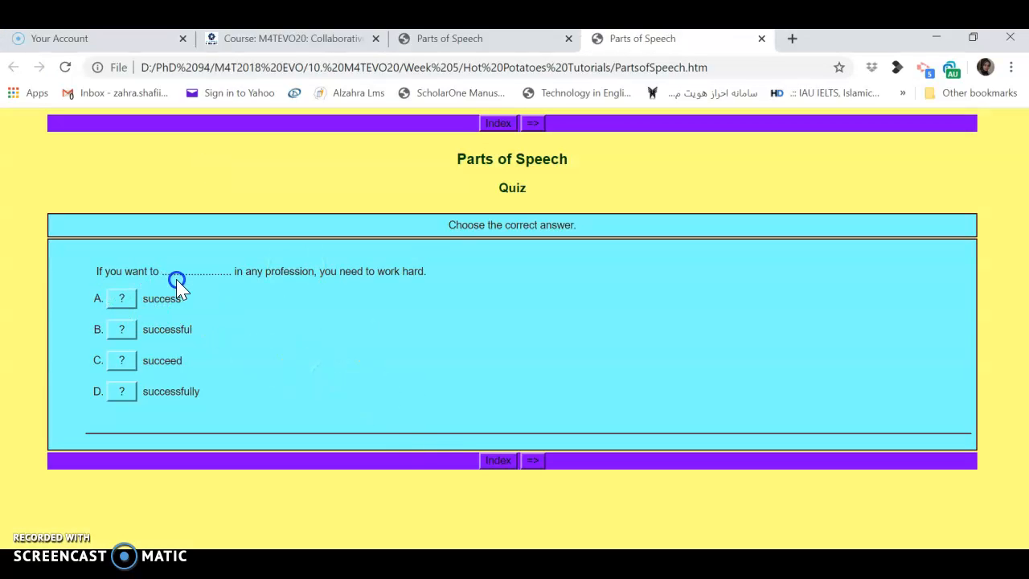
{"action": "left_click", "coordinate": [126, 337]}
{"action": "left_click", "coordinate": [125, 358]}
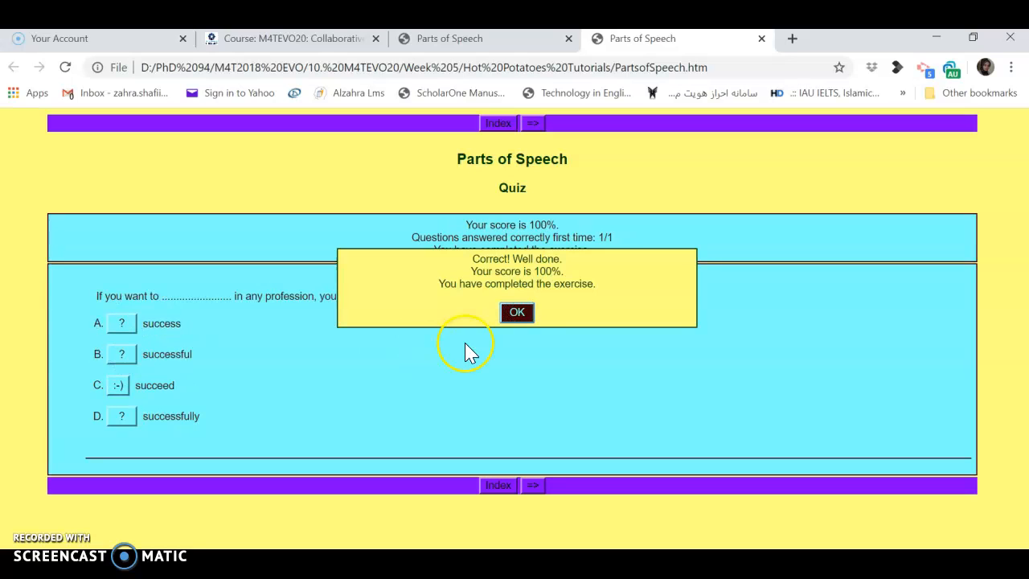
{"action": "left_click", "coordinate": [518, 313]}
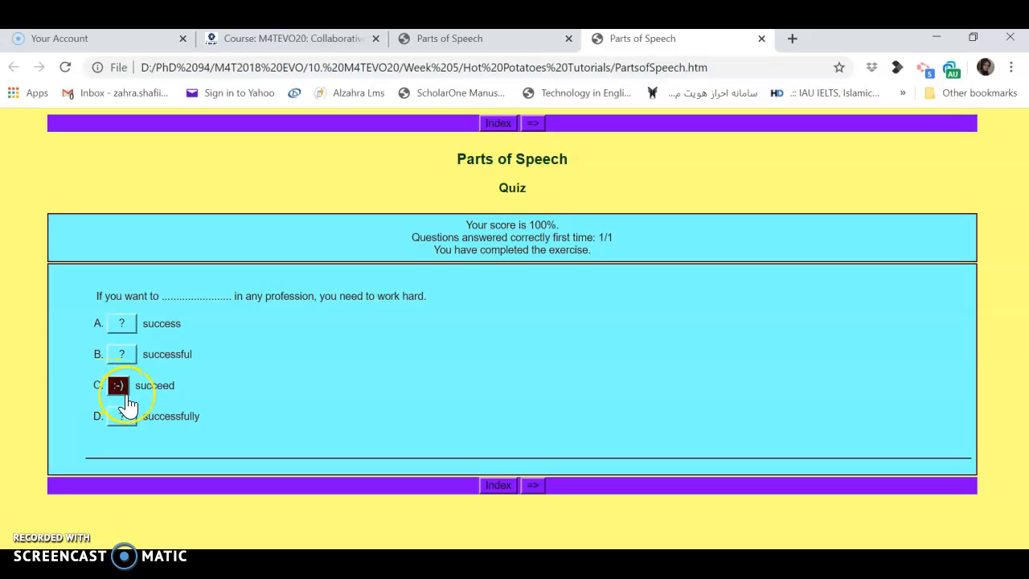
{"action": "left_click", "coordinate": [513, 384]}
Step: Switch to the M4TEVO20 Moodle course and open its Section 1: JQuiz page
{"action": "left_click", "coordinate": [239, 40]}
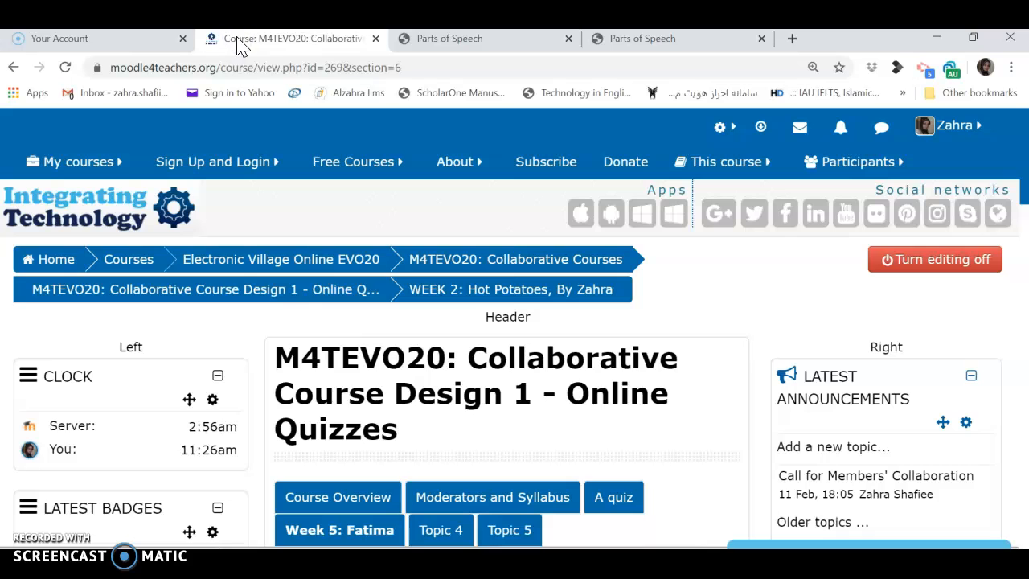
{"action": "scroll", "coordinate": [418, 361], "scroll_direction": "down", "scroll_amount": 3}
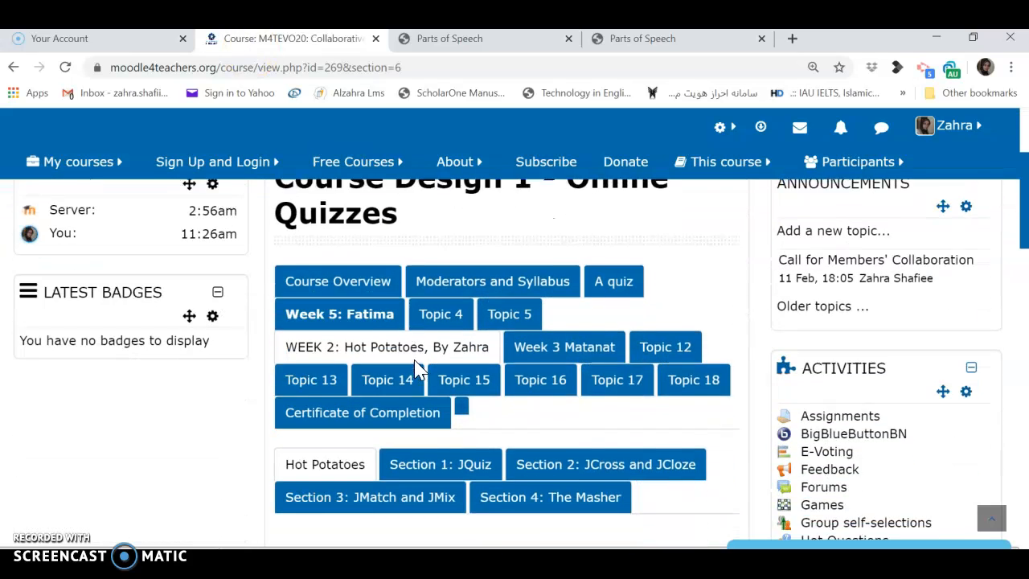
{"action": "scroll", "coordinate": [415, 366], "scroll_direction": "down", "scroll_amount": 2}
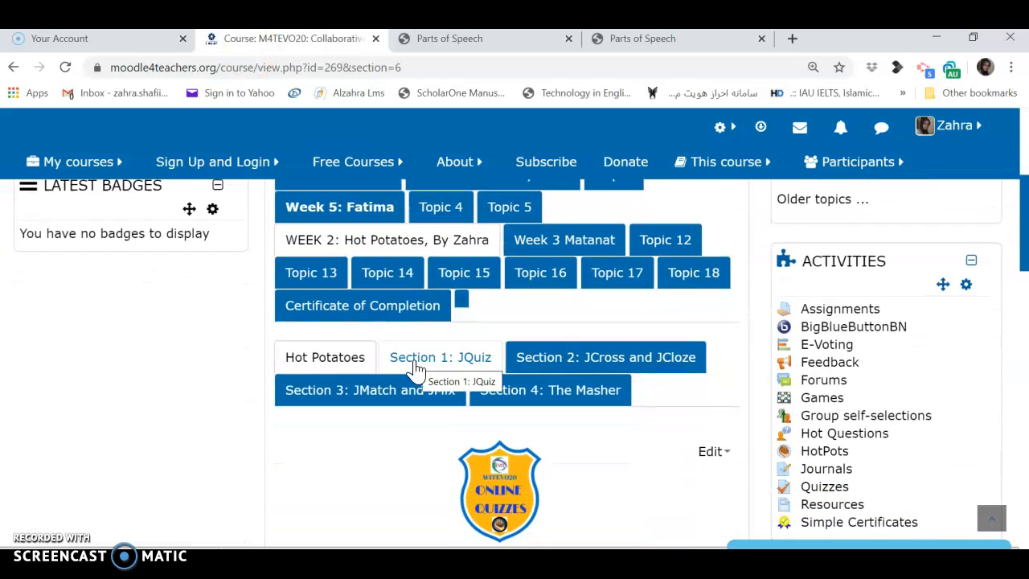
{"action": "scroll", "coordinate": [416, 368], "scroll_direction": "down", "scroll_amount": 1}
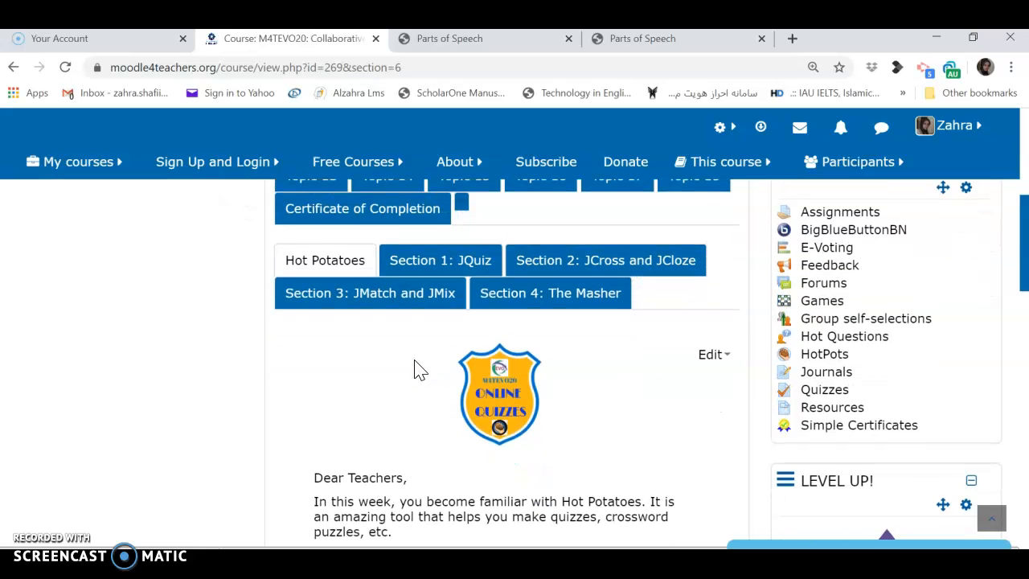
{"action": "left_click", "coordinate": [460, 270]}
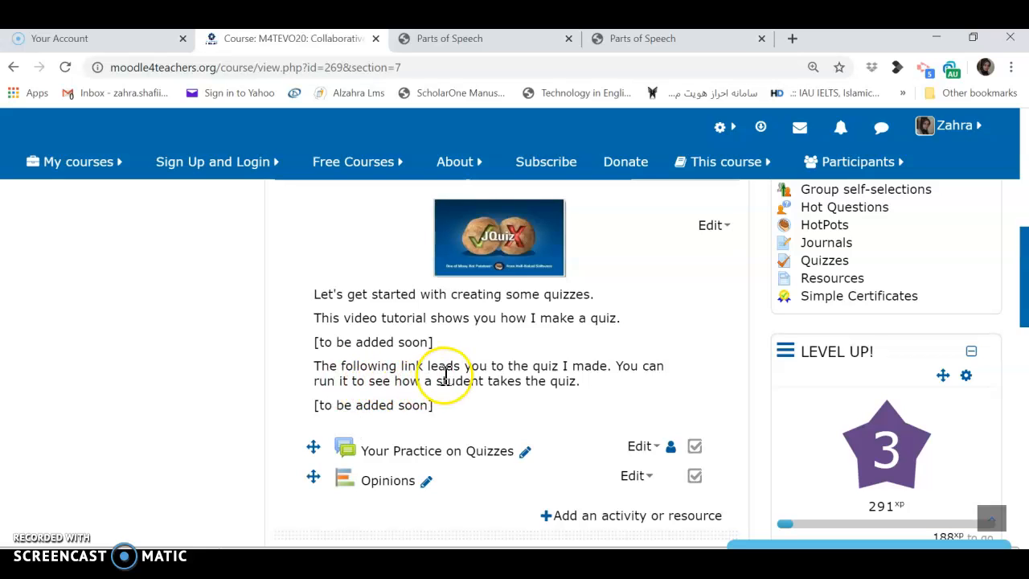
Step: Choose HotPot as a new activity for the course's JQuiz section and open its settings form
{"action": "scroll", "coordinate": [494, 386], "scroll_direction": "down", "scroll_amount": 1}
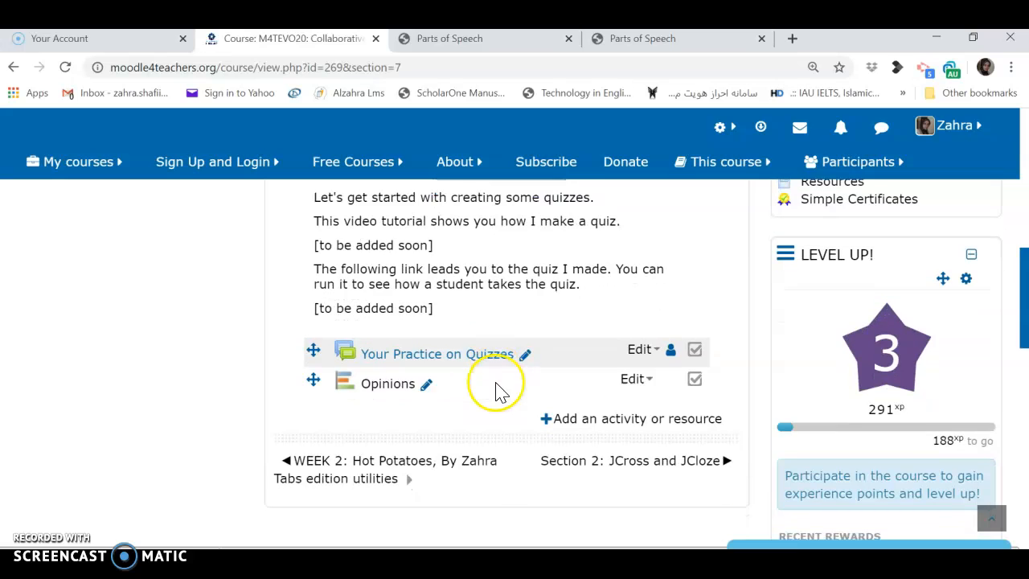
{"action": "left_click", "coordinate": [588, 424]}
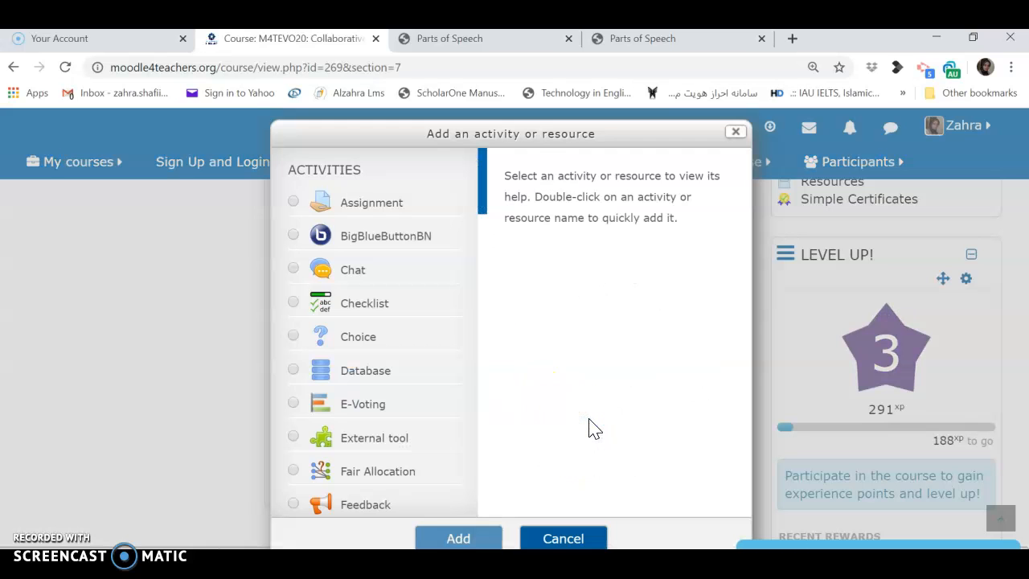
{"action": "left_click_drag", "start_coordinate": [481, 193], "coordinate": [490, 302]}
{"action": "left_click", "coordinate": [357, 412]}
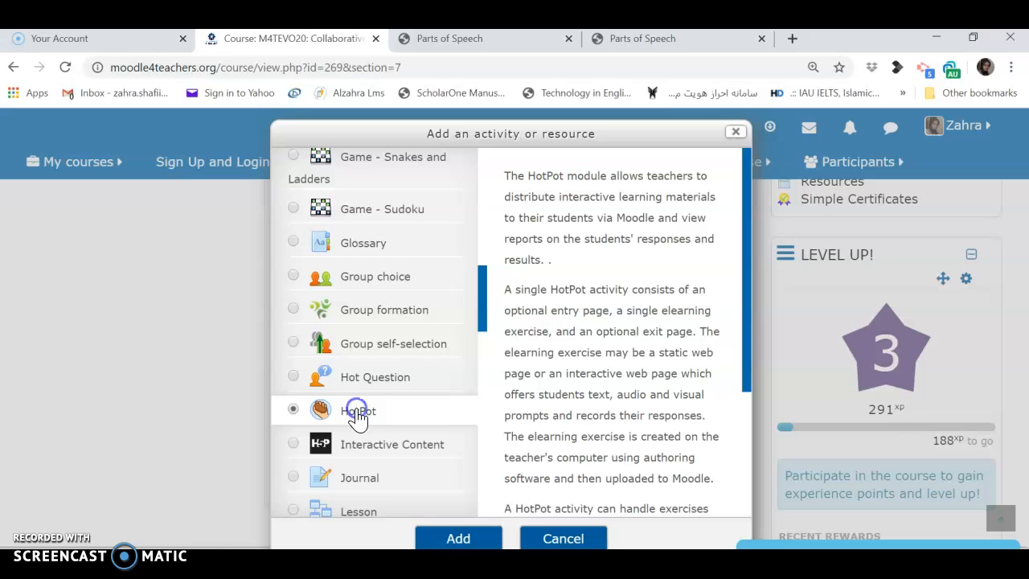
{"action": "left_click", "coordinate": [444, 540]}
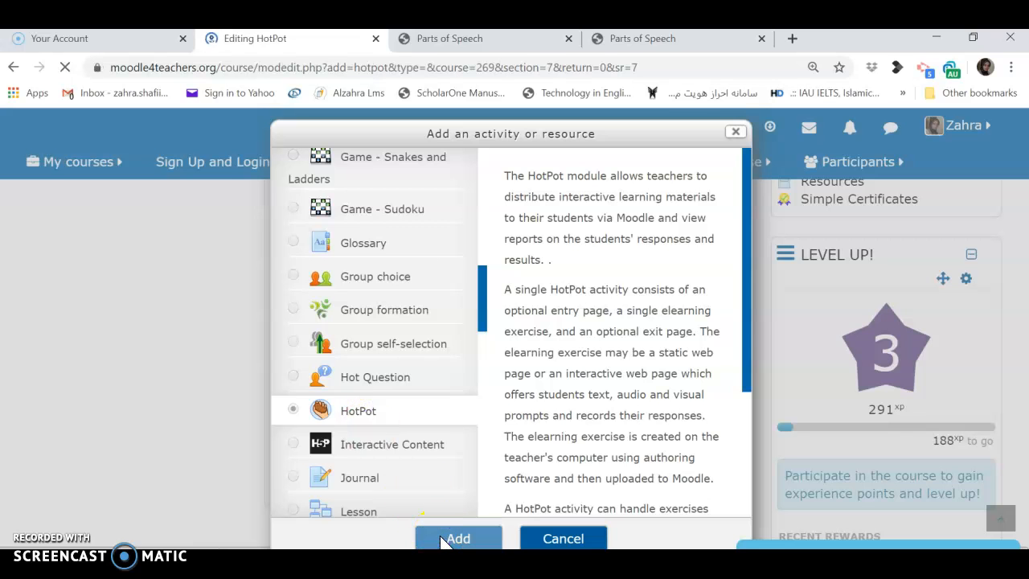
{"action": "scroll", "coordinate": [441, 542], "scroll_direction": "down", "scroll_amount": 3}
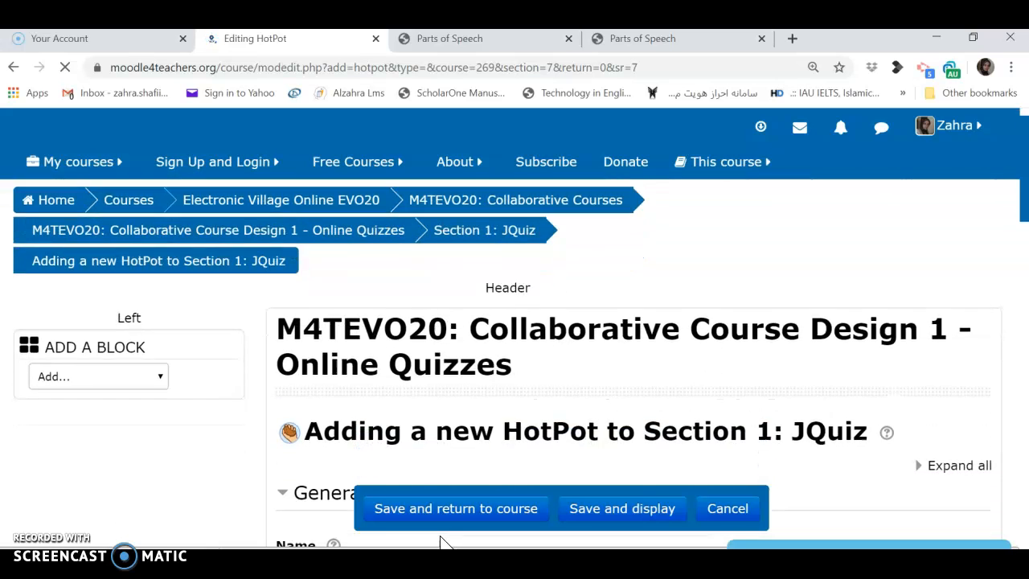
Step: Name the new HotPot "Parts of Speech", keeping the name type as Specific text
{"action": "scroll", "coordinate": [441, 542], "scroll_direction": "down", "scroll_amount": 1}
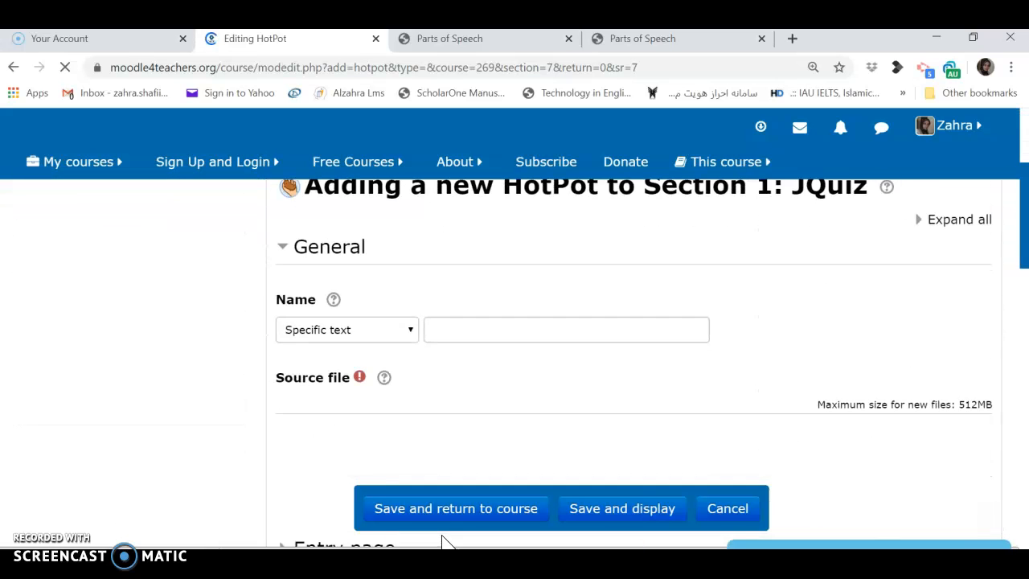
{"action": "left_click", "coordinate": [412, 331]}
{"action": "left_click", "coordinate": [342, 393]}
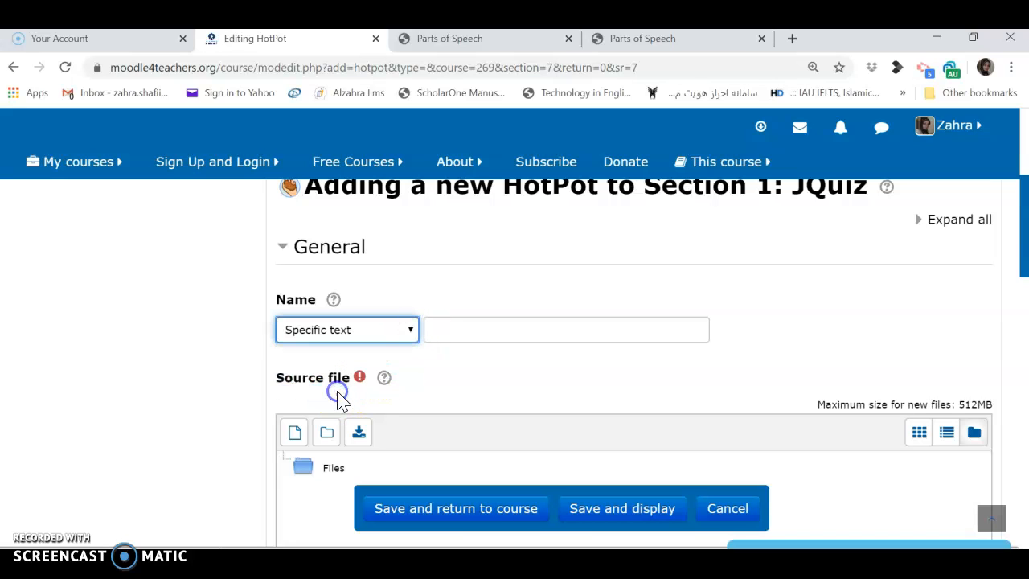
{"action": "left_click", "coordinate": [454, 334]}
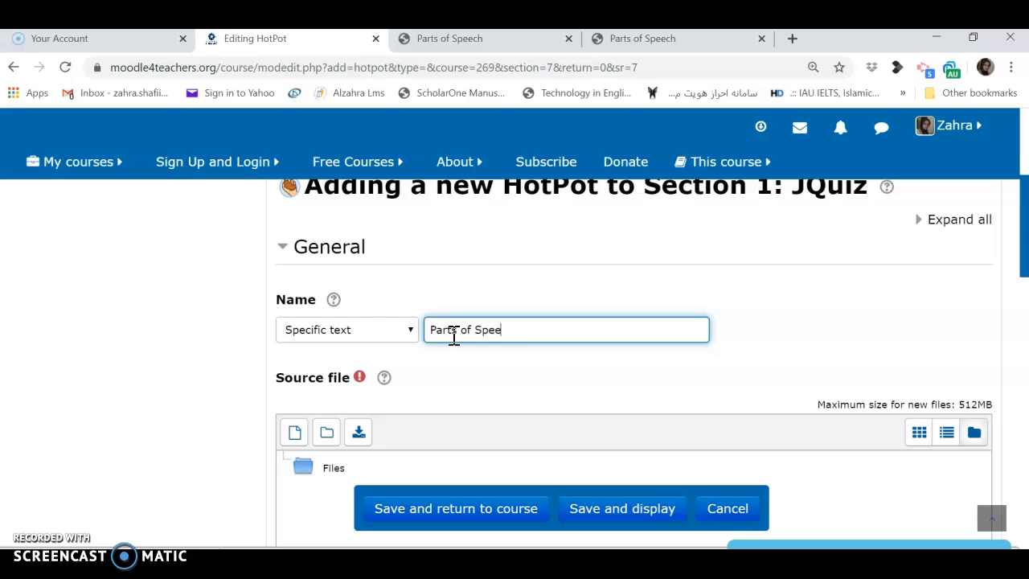
{"action": "type", "text": "Parts of Speech"}
Step: Upload PartsofSpeech.htm from the computer as the HotPot's source file, then save and return to the course
{"action": "left_click", "coordinate": [294, 434]}
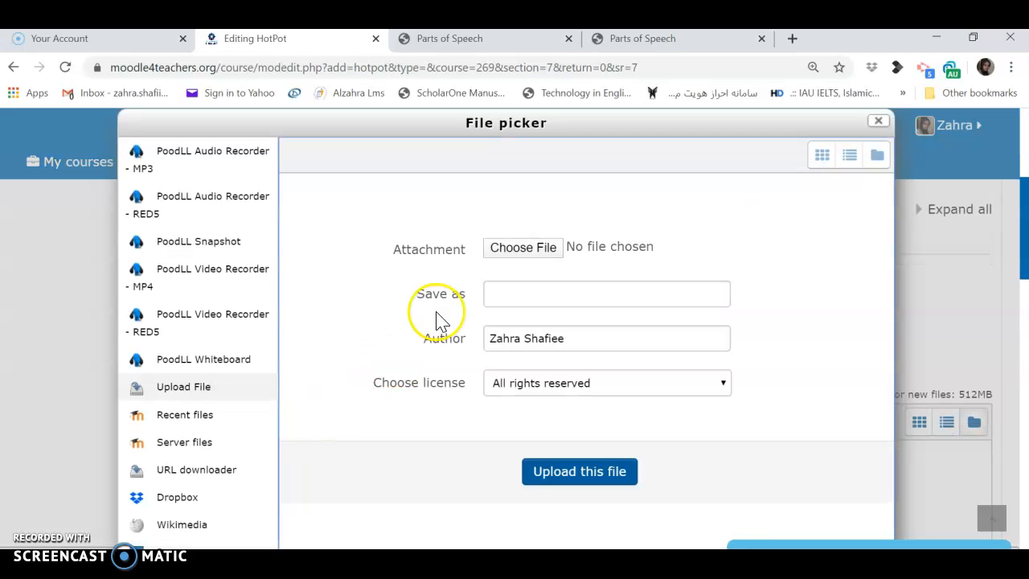
{"action": "left_click", "coordinate": [524, 247]}
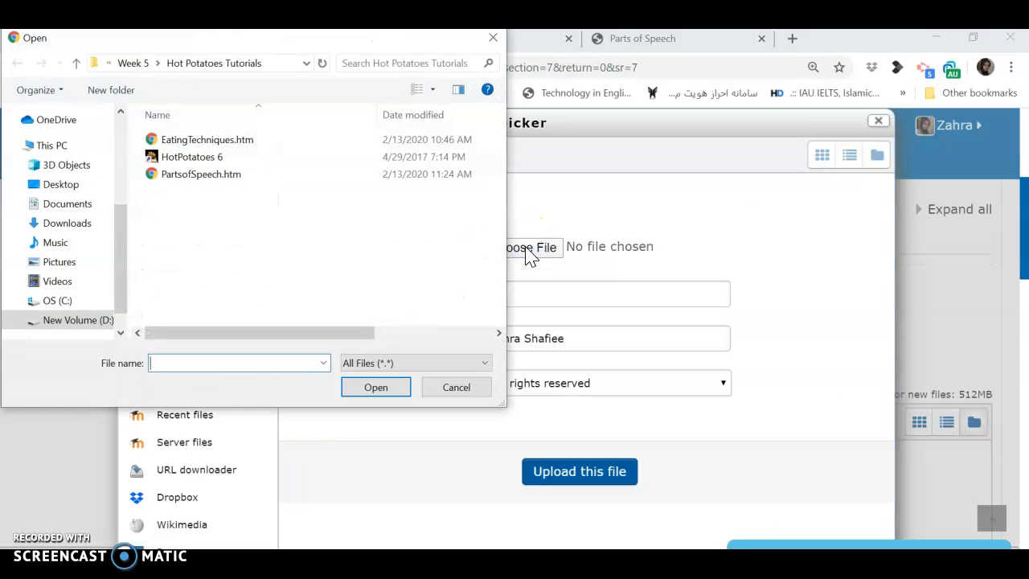
{"action": "double_click", "coordinate": [181, 177]}
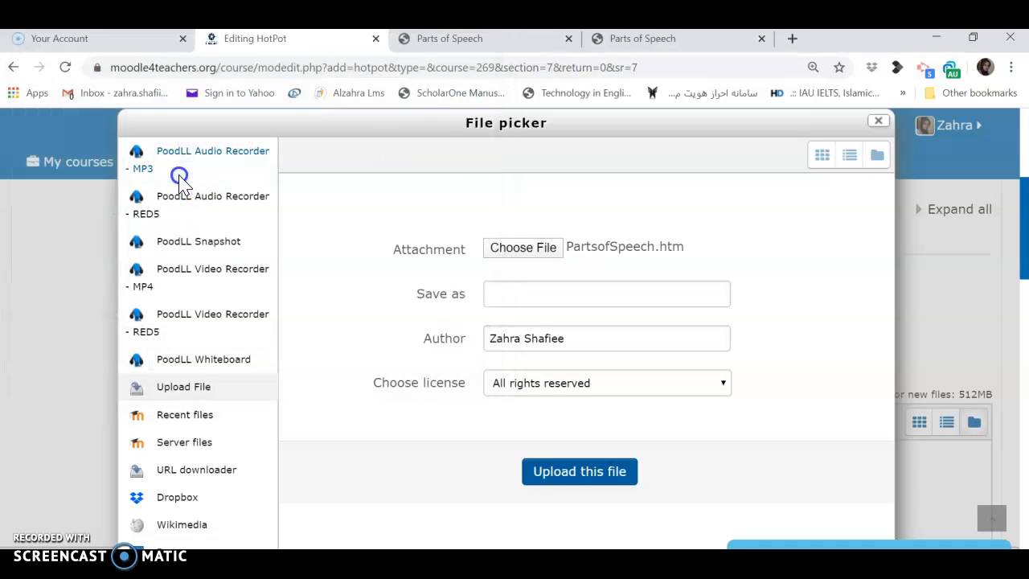
{"action": "left_click", "coordinate": [587, 476]}
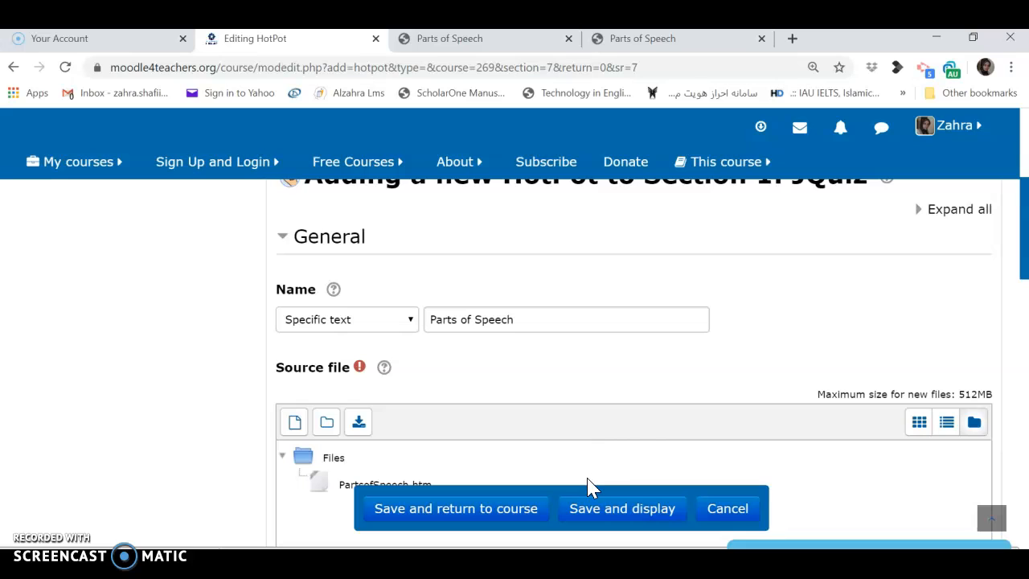
{"action": "left_click", "coordinate": [471, 515]}
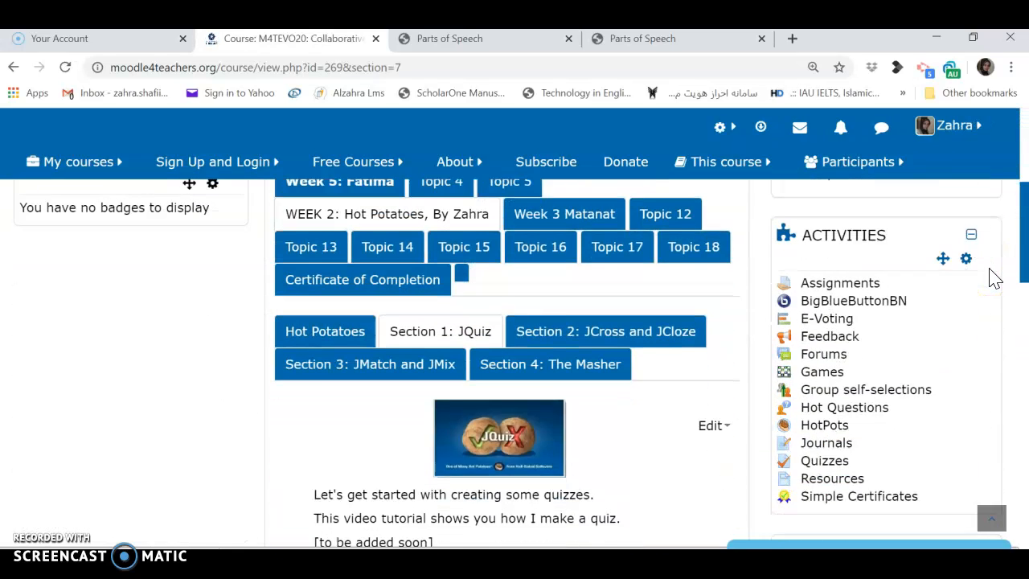
Step: Move the Parts of Speech activity above Your Practice on Quizzes in the JQuiz section
{"action": "scroll", "coordinate": [995, 277], "scroll_direction": "down", "scroll_amount": 4}
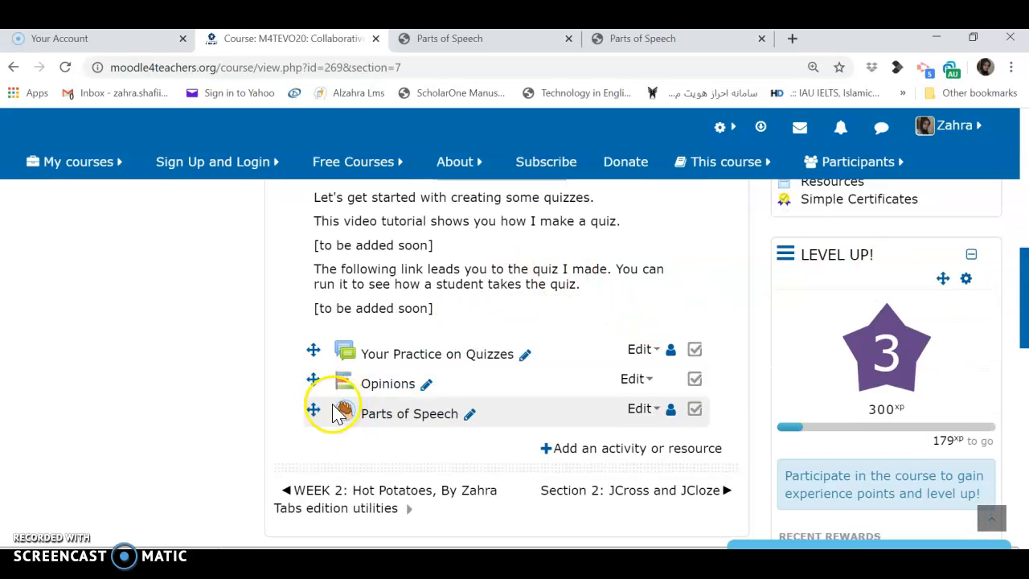
{"action": "left_click_drag", "start_coordinate": [314, 411], "coordinate": [361, 335]}
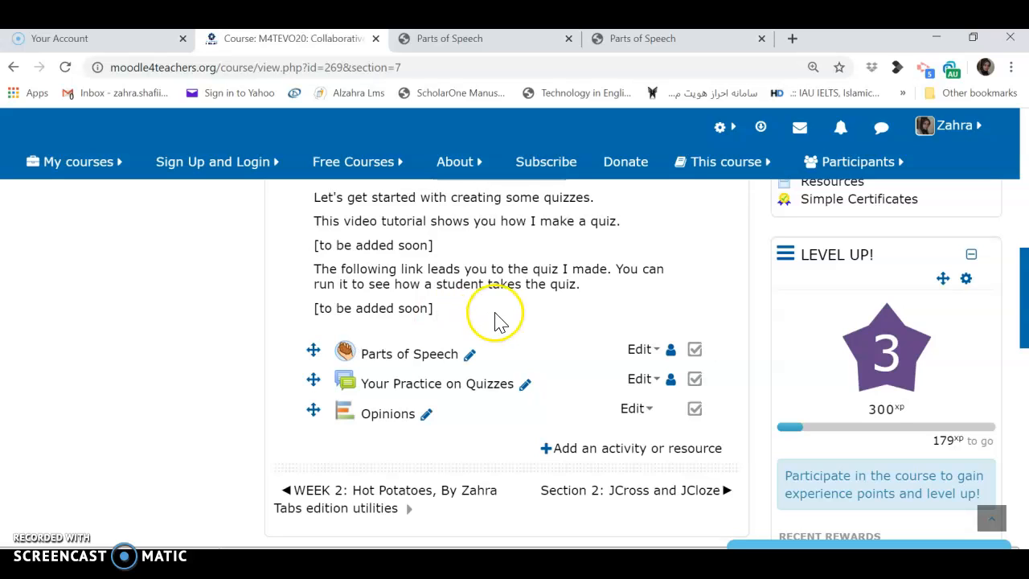
Step: Delete the last "[to be added soon]" line from the JQuiz section's summary and save the changes
{"action": "scroll", "coordinate": [501, 286], "scroll_direction": "up", "scroll_amount": 2}
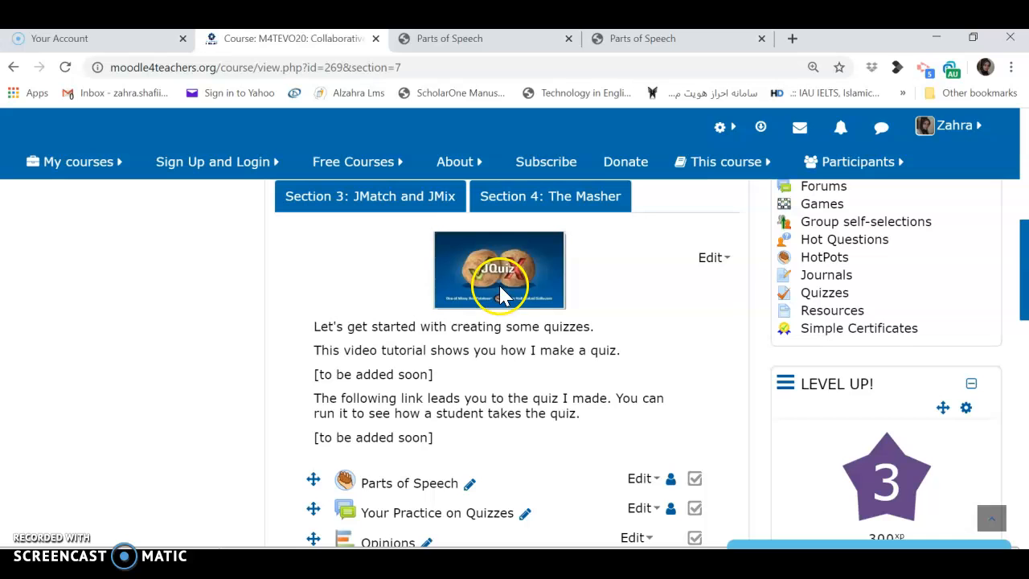
{"action": "left_click", "coordinate": [724, 261]}
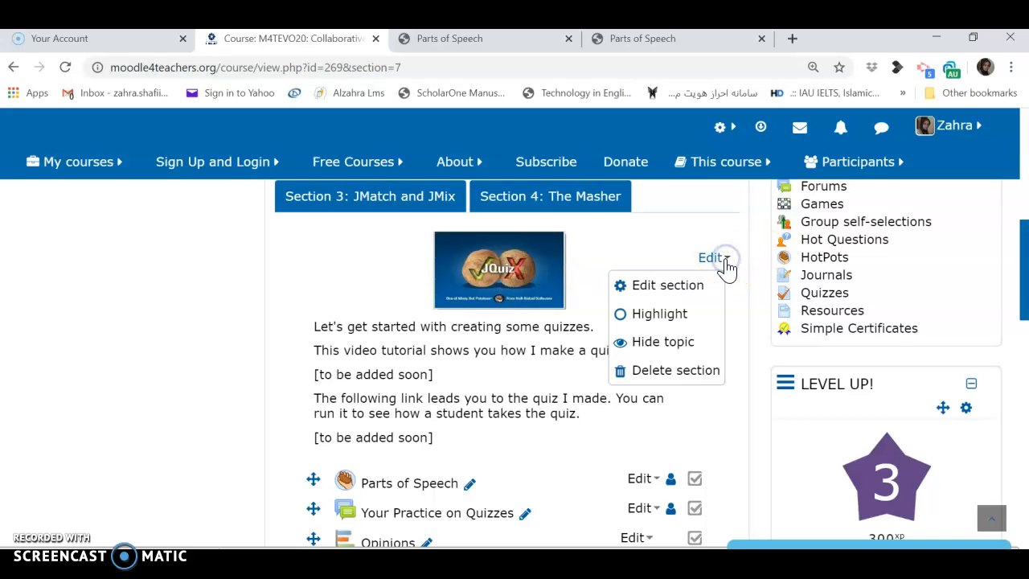
{"action": "left_click", "coordinate": [697, 285]}
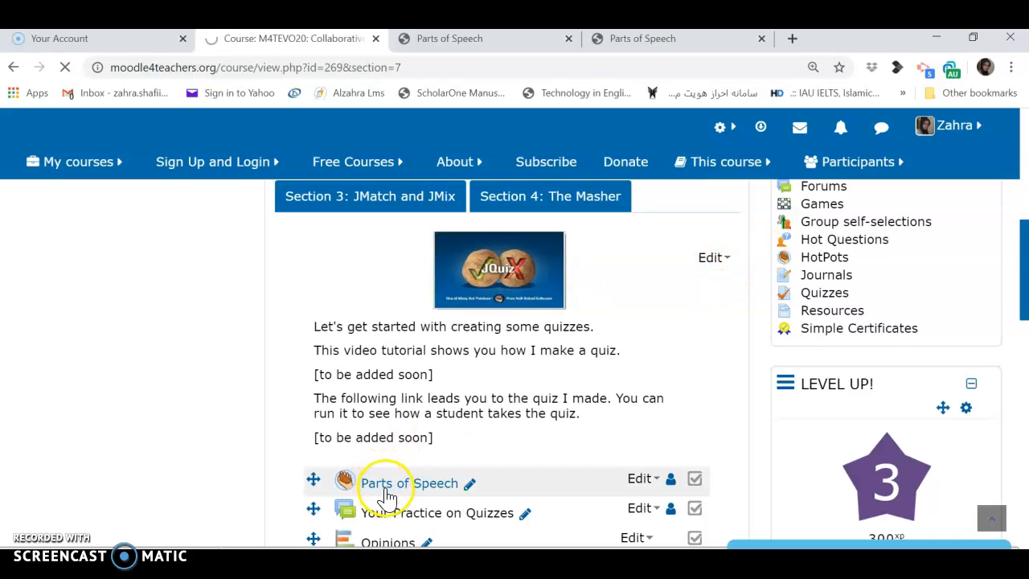
{"action": "scroll", "coordinate": [402, 454], "scroll_direction": "down", "scroll_amount": 5}
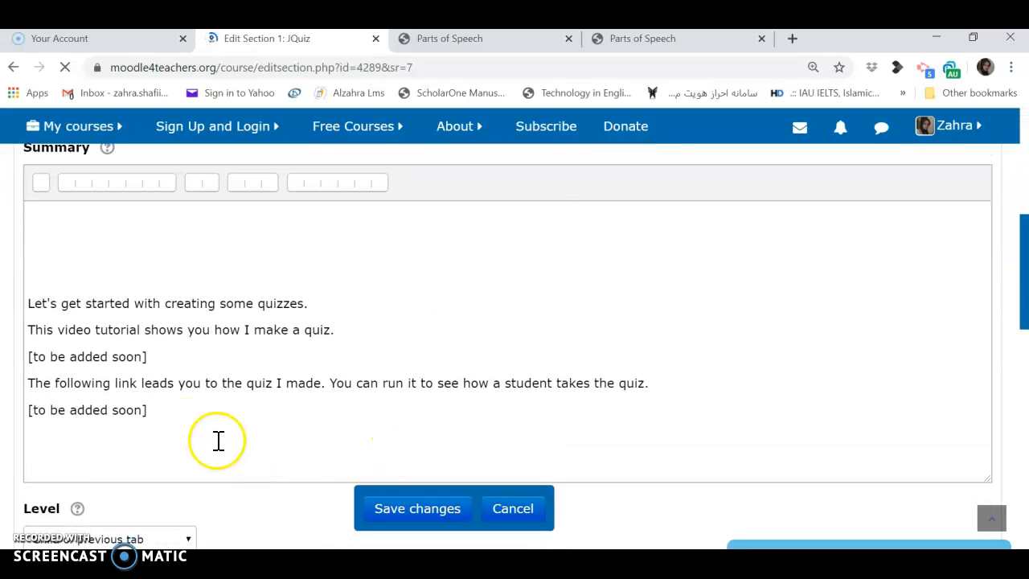
{"action": "left_click", "coordinate": [75, 422]}
{"action": "triple_click", "coordinate": [74, 422]}
{"action": "key", "text": "BackSpace"}
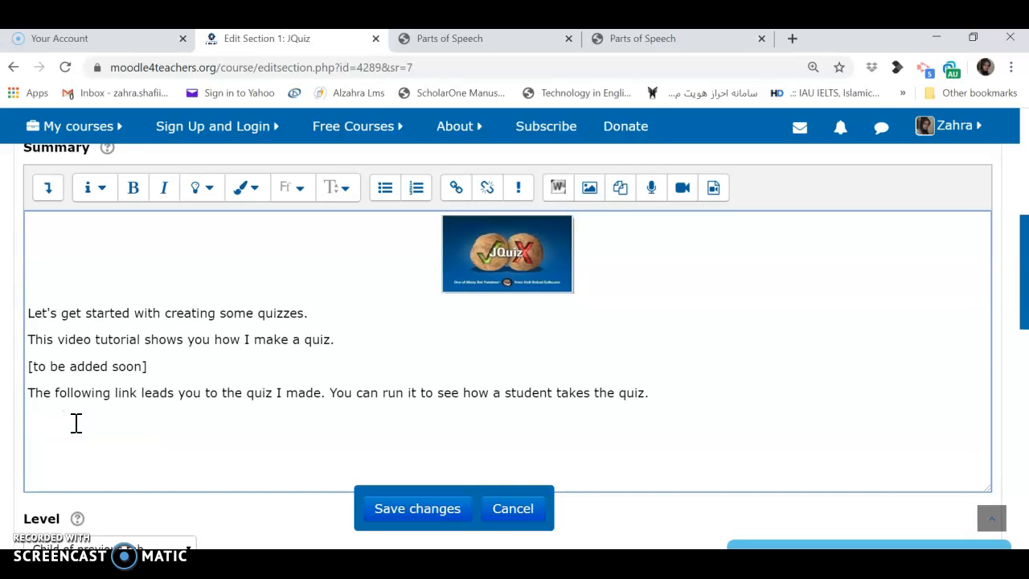
{"action": "left_click", "coordinate": [390, 514]}
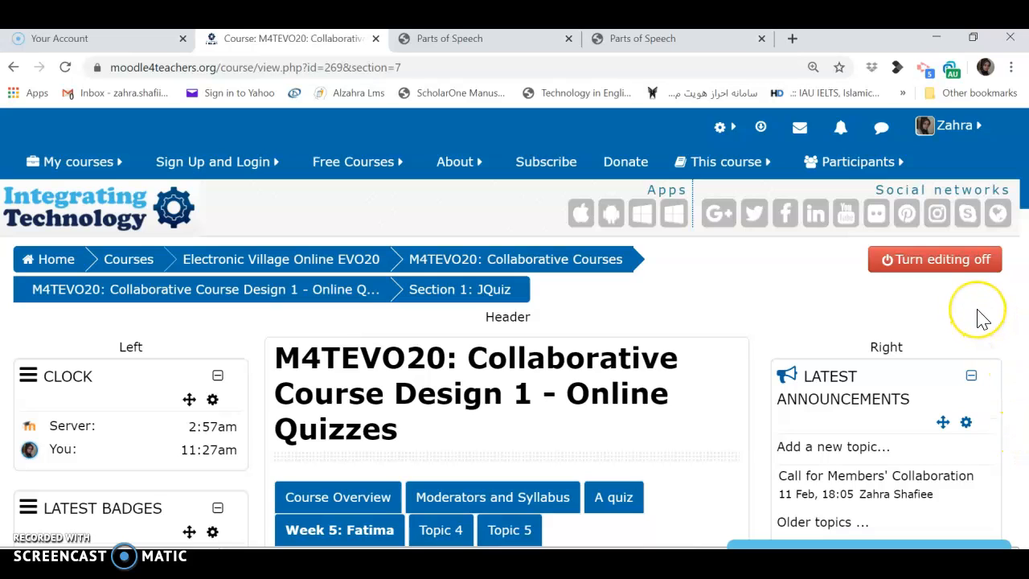
Step: Turn course editing off and open the Parts of Speech HotPot from the JQuiz section at its question
{"action": "left_click", "coordinate": [973, 265]}
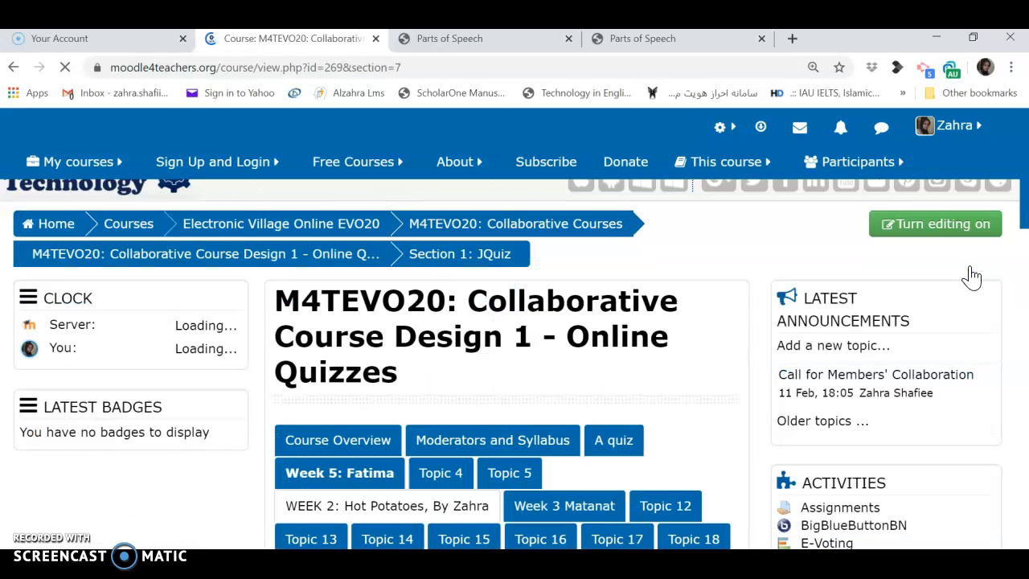
{"action": "scroll", "coordinate": [973, 277], "scroll_direction": "down", "scroll_amount": 3}
{"action": "scroll", "coordinate": [973, 278], "scroll_direction": "down", "scroll_amount": 4}
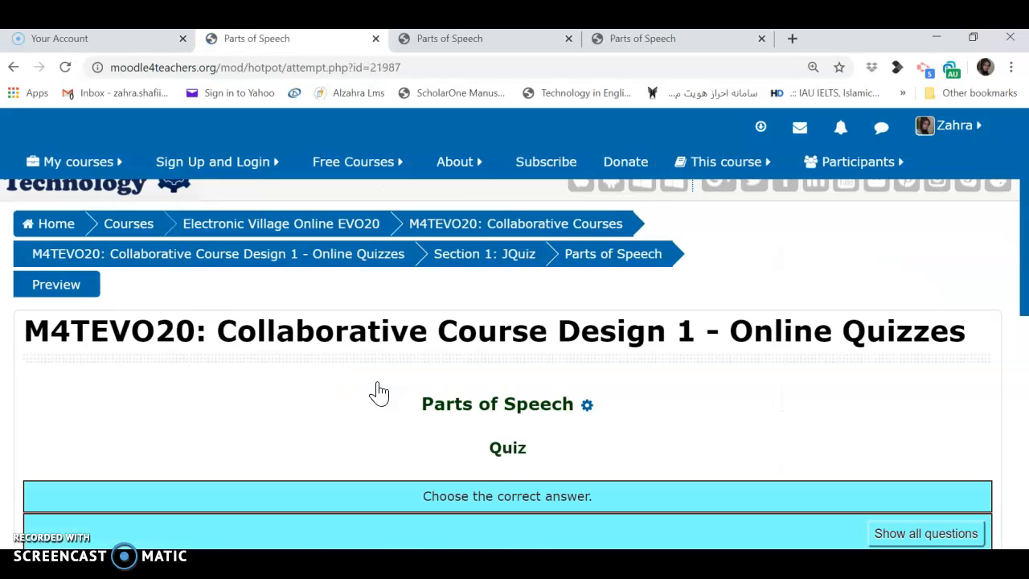
{"action": "scroll", "coordinate": [379, 393], "scroll_direction": "down", "scroll_amount": 2}
{"action": "scroll", "coordinate": [378, 393], "scroll_direction": "down", "scroll_amount": 2}
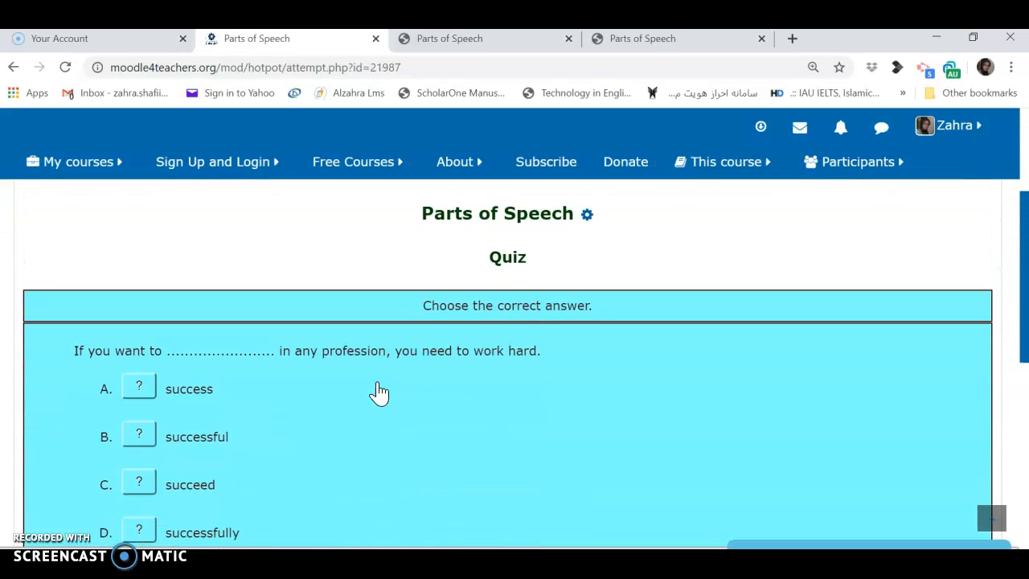
{"action": "scroll", "coordinate": [379, 393], "scroll_direction": "down", "scroll_amount": 1}
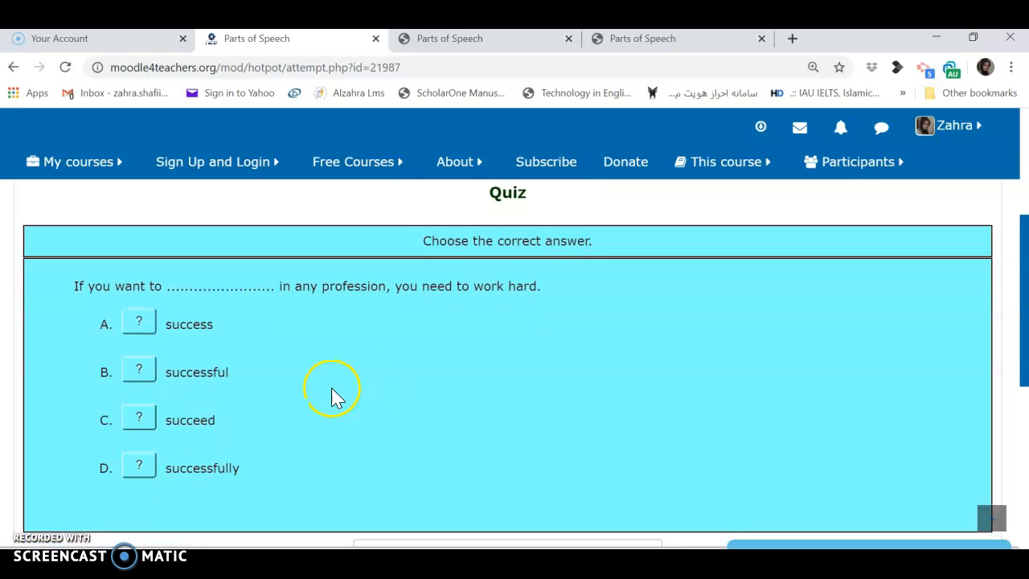
Step: Test the quiz in Moodle by answering A, success, B, successful, and C, succeed, dismissing the feedback after each wrong attempt
{"action": "left_click", "coordinate": [140, 336]}
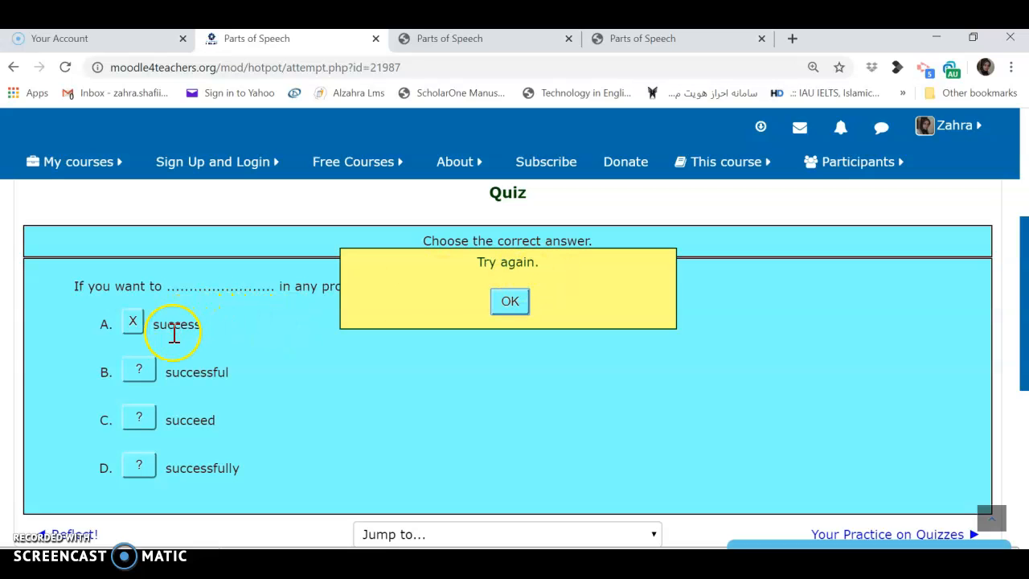
{"action": "left_click", "coordinate": [509, 302]}
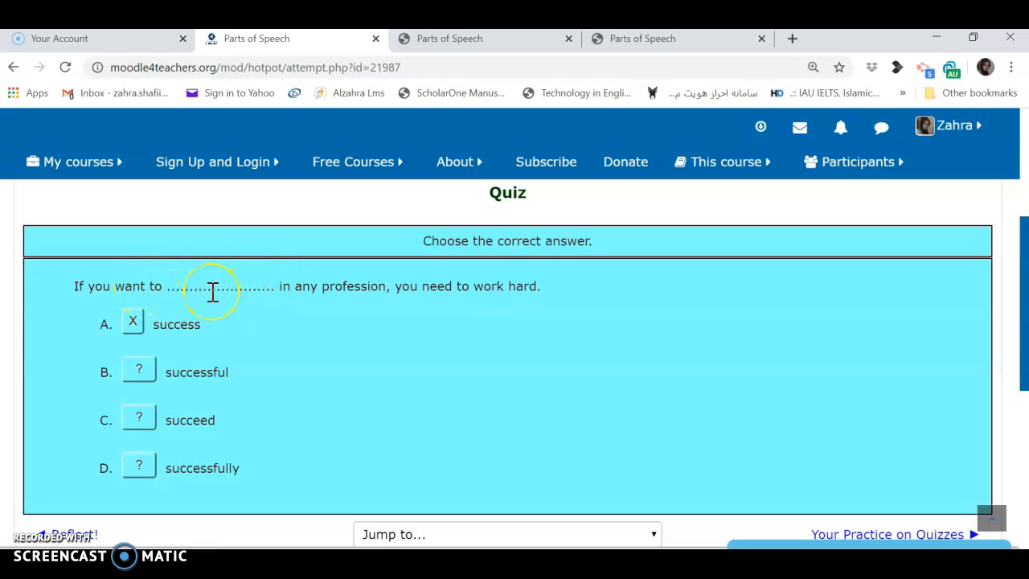
{"action": "left_click", "coordinate": [137, 372]}
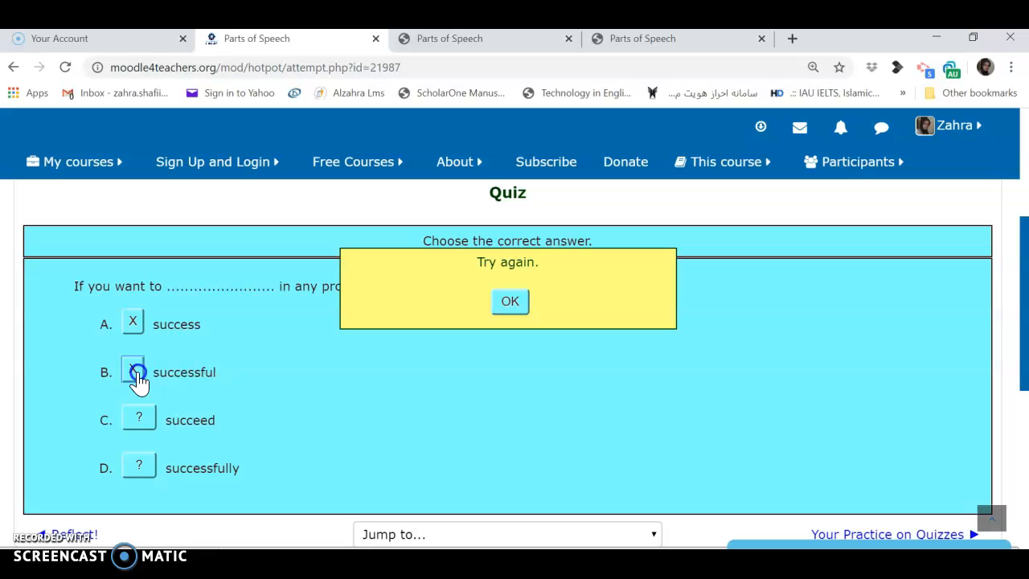
{"action": "left_click", "coordinate": [516, 304]}
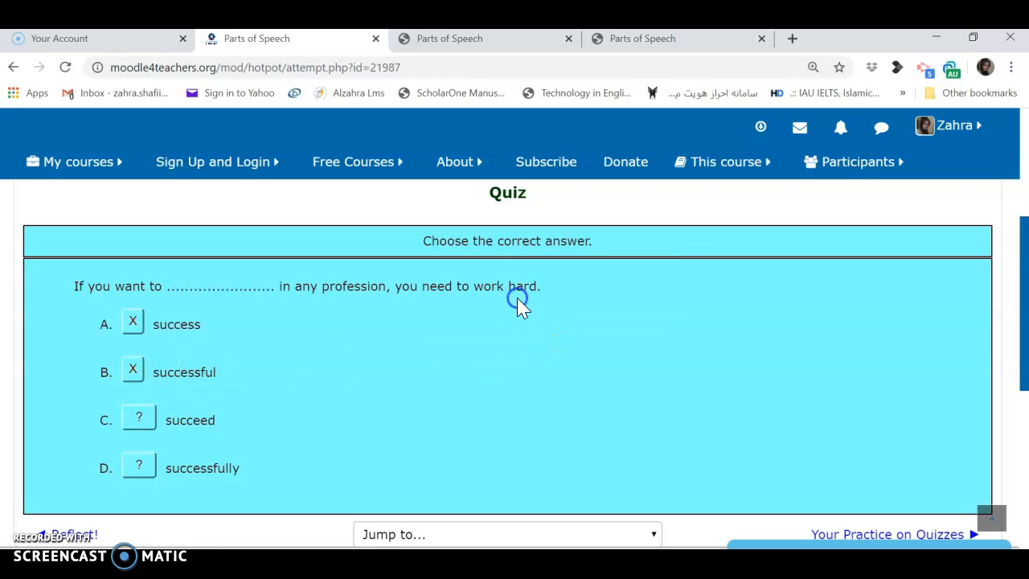
{"action": "left_click", "coordinate": [136, 419]}
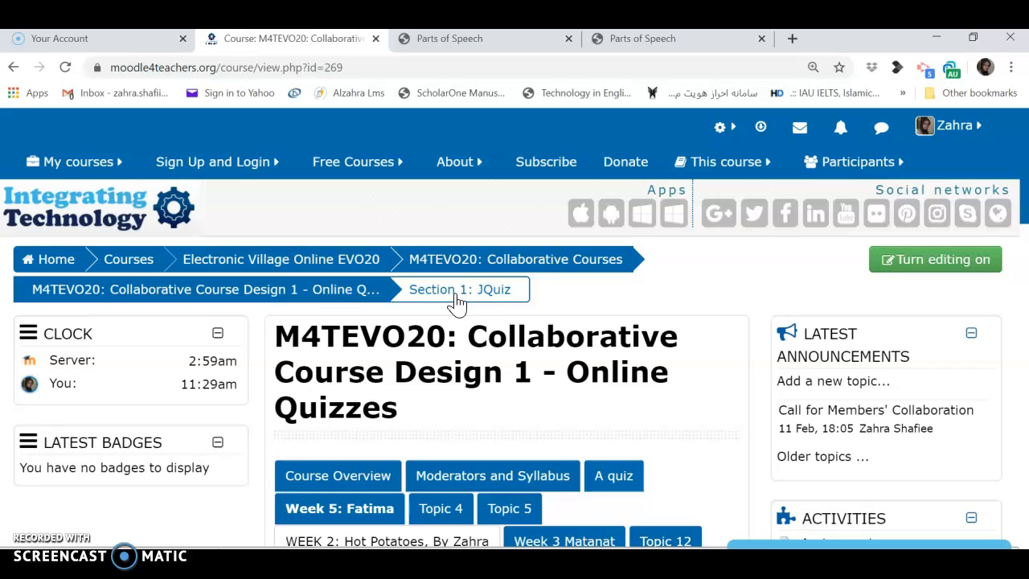
Step: Review the Section 1: JQuiz page, examining its summary text and the order of its listed activities
{"action": "scroll", "coordinate": [456, 303], "scroll_direction": "down", "scroll_amount": 4}
{"action": "scroll", "coordinate": [456, 303], "scroll_direction": "down", "scroll_amount": 3}
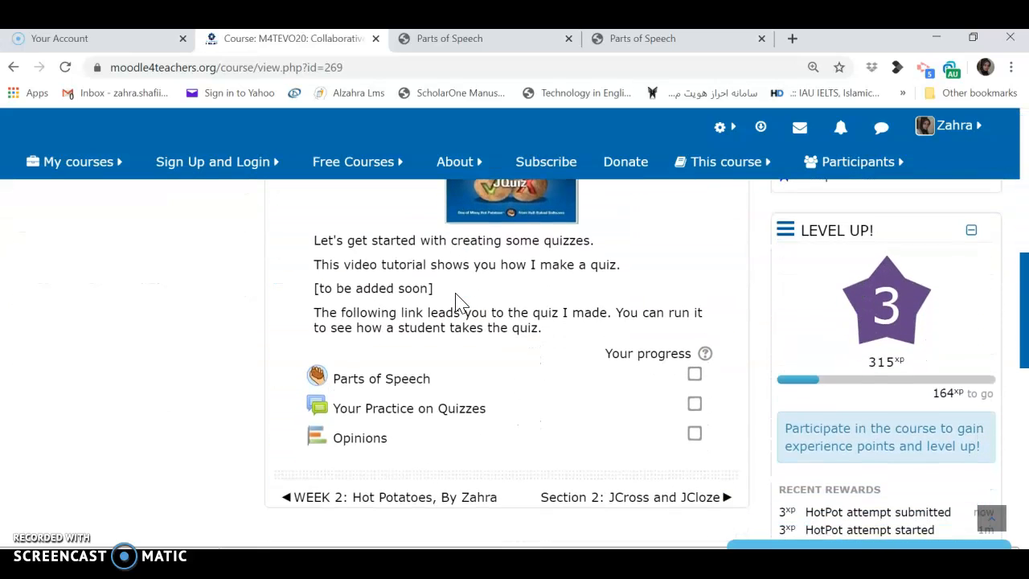
{"action": "left_click", "coordinate": [398, 358]}
{"action": "scroll", "coordinate": [396, 359], "scroll_direction": "up", "scroll_amount": 1}
{"action": "scroll", "coordinate": [396, 359], "scroll_direction": "up", "scroll_amount": 1}
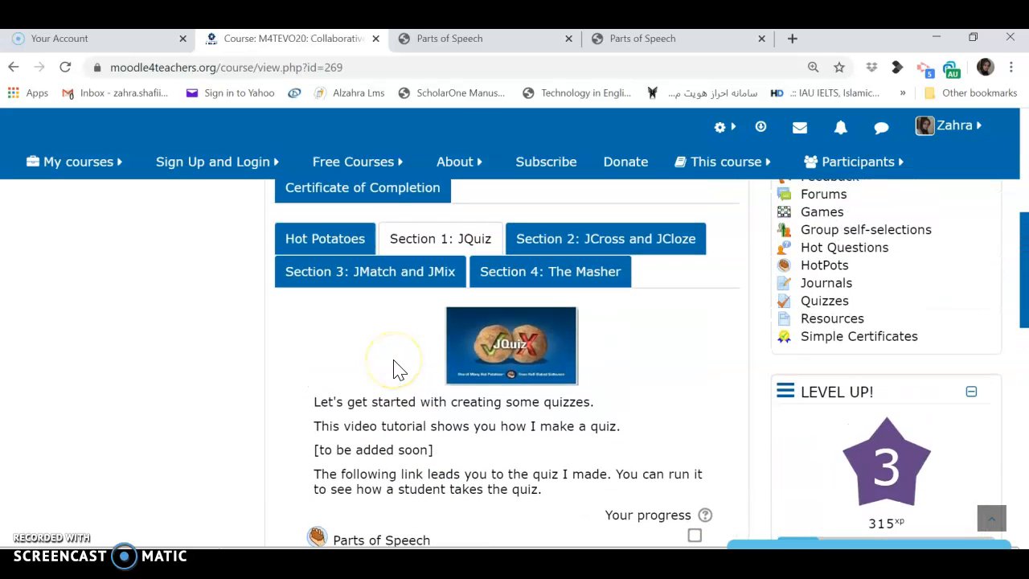
{"action": "scroll", "coordinate": [397, 367], "scroll_direction": "down", "scroll_amount": 1}
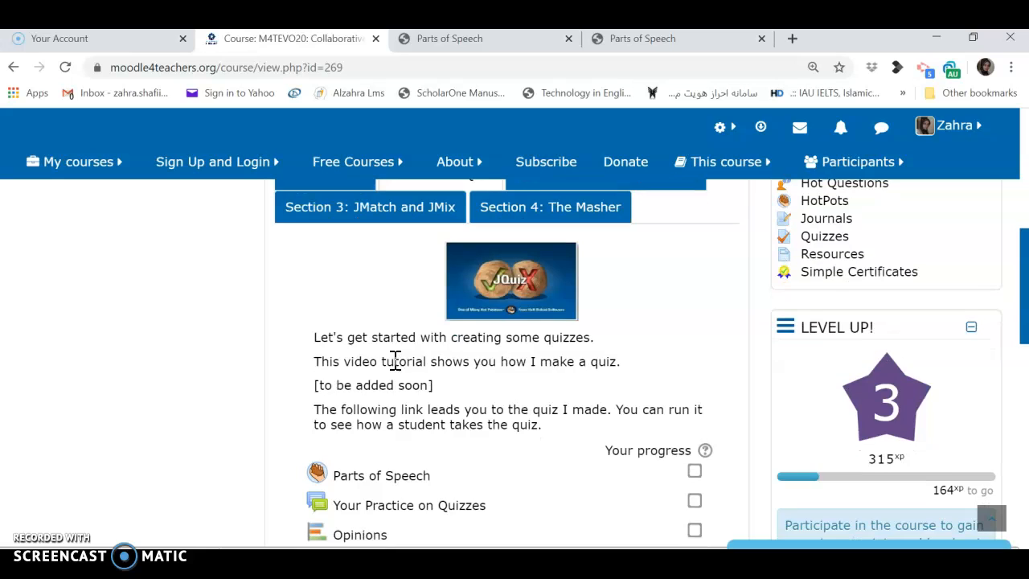
{"action": "scroll", "coordinate": [395, 359], "scroll_direction": "up", "scroll_amount": 1}
{"action": "left_click", "coordinate": [441, 326]}
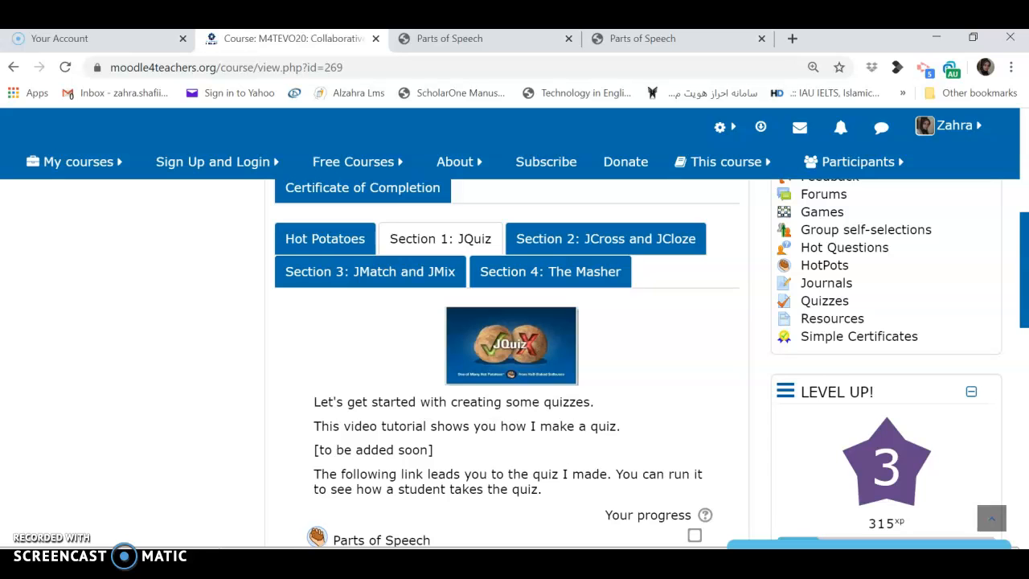
{"action": "scroll", "coordinate": [507, 362], "scroll_direction": "down", "scroll_amount": 2}
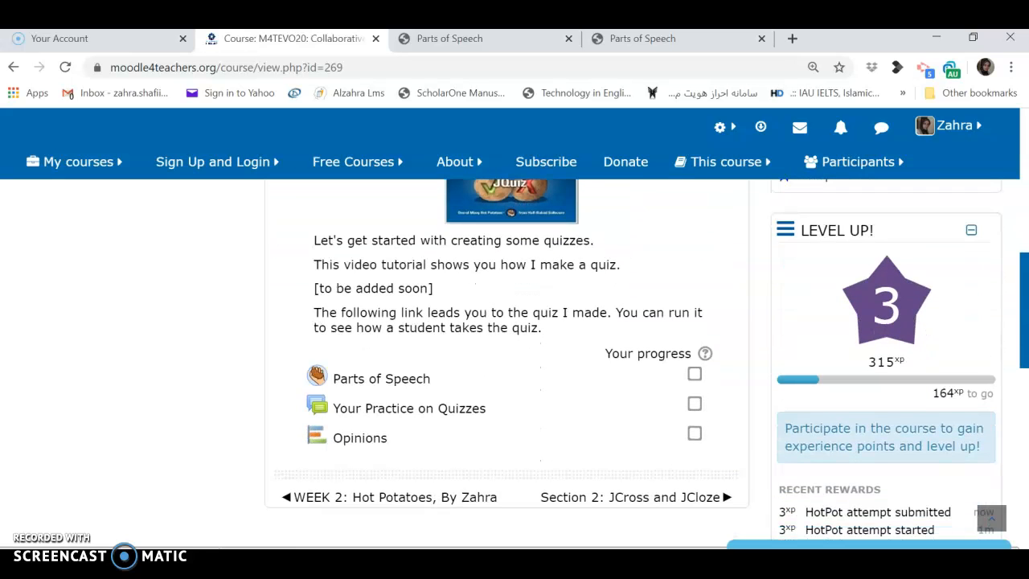